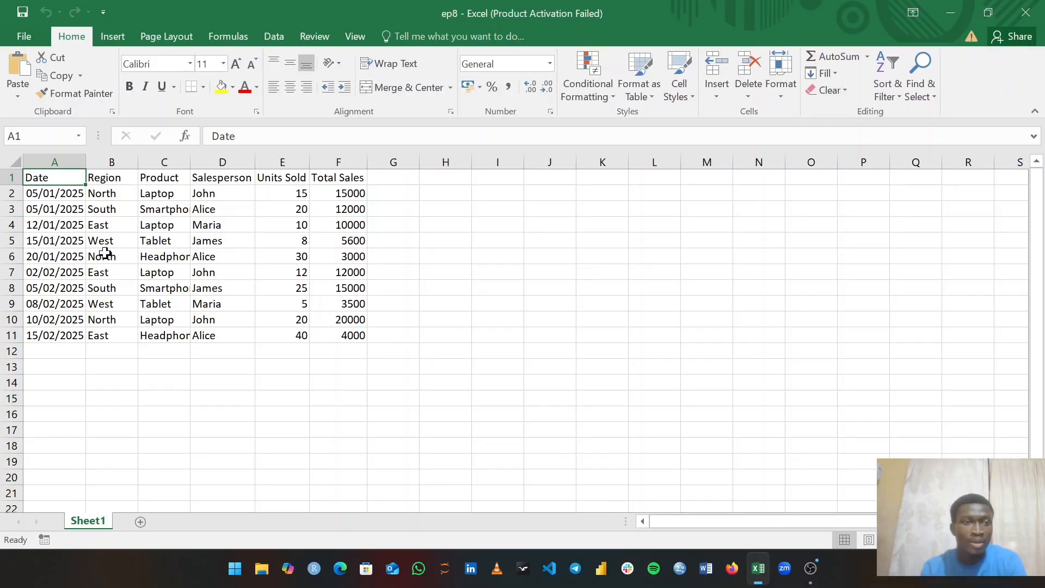
Step: Create a PivotTable from the sales data range Sheet1!$A$1:$F$11 on a new worksheet
click(100, 230)
click(273, 237)
click(113, 284)
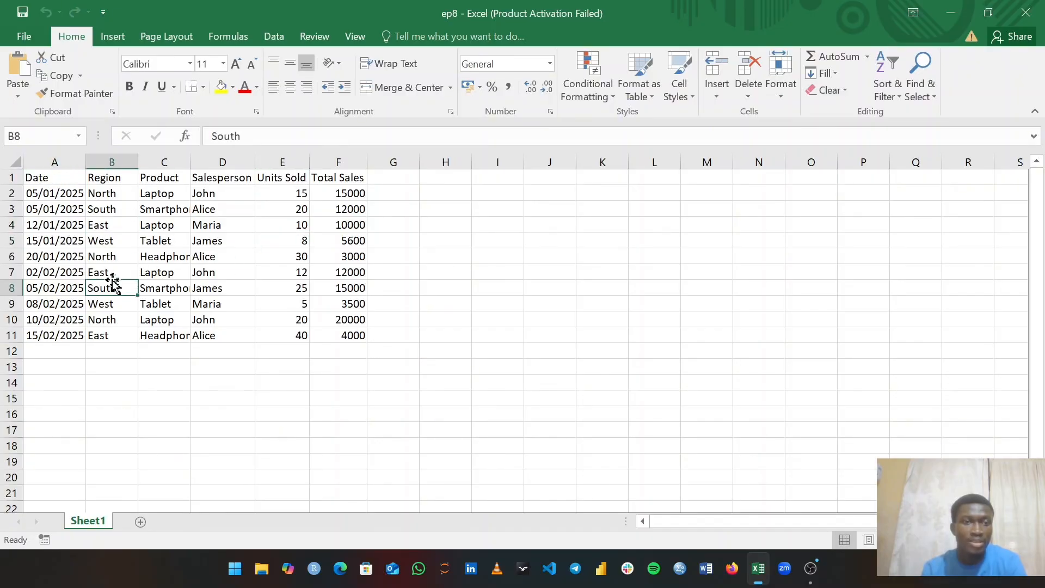
click(58, 230)
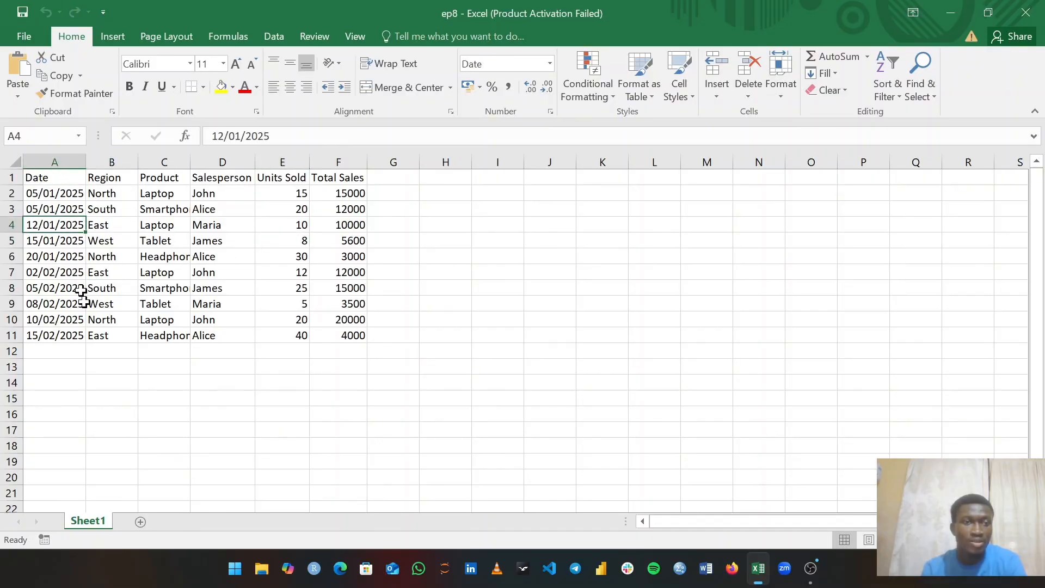
click(63, 259)
click(117, 39)
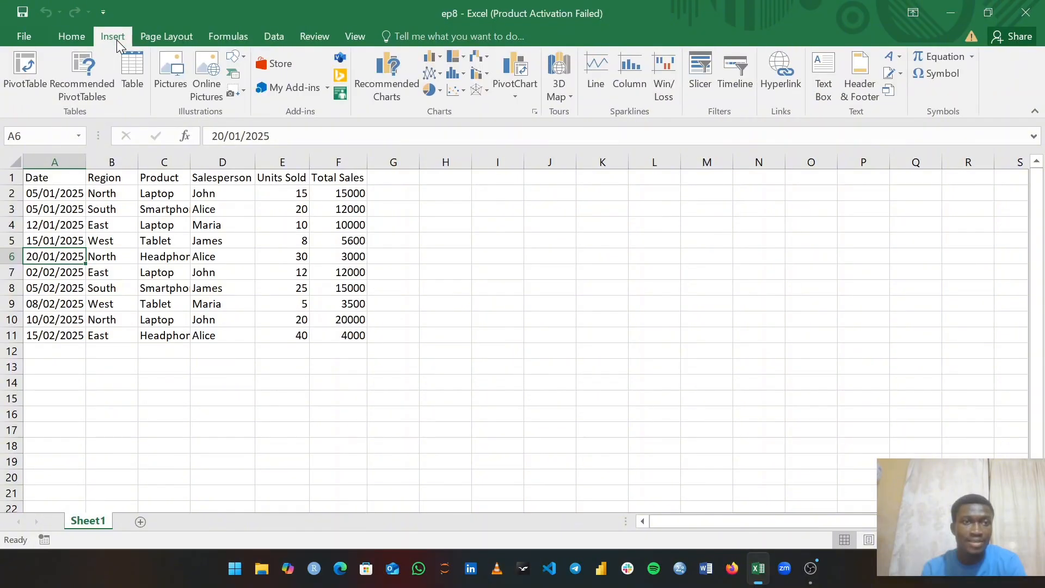
click(21, 69)
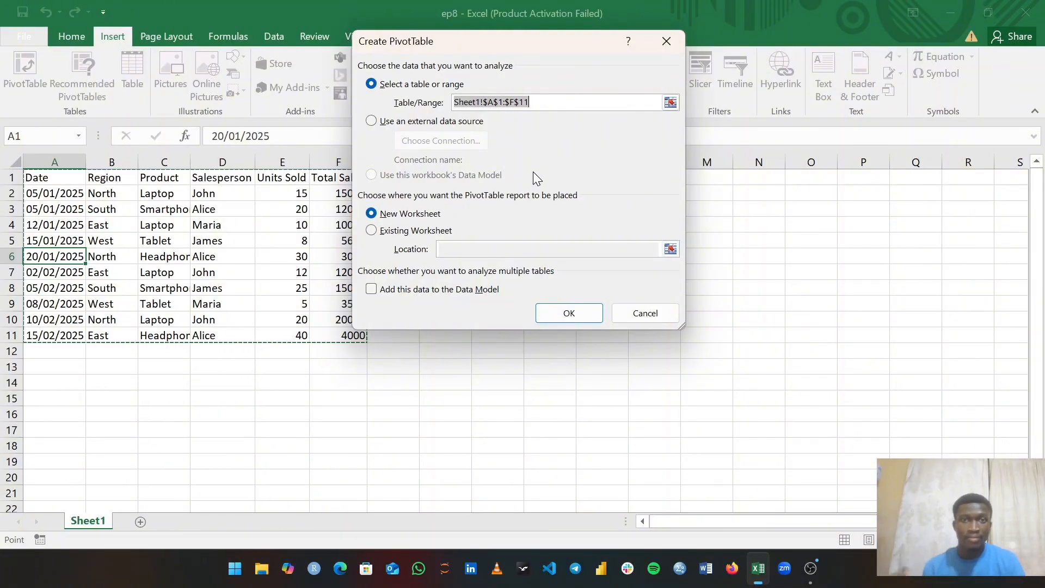
click(570, 313)
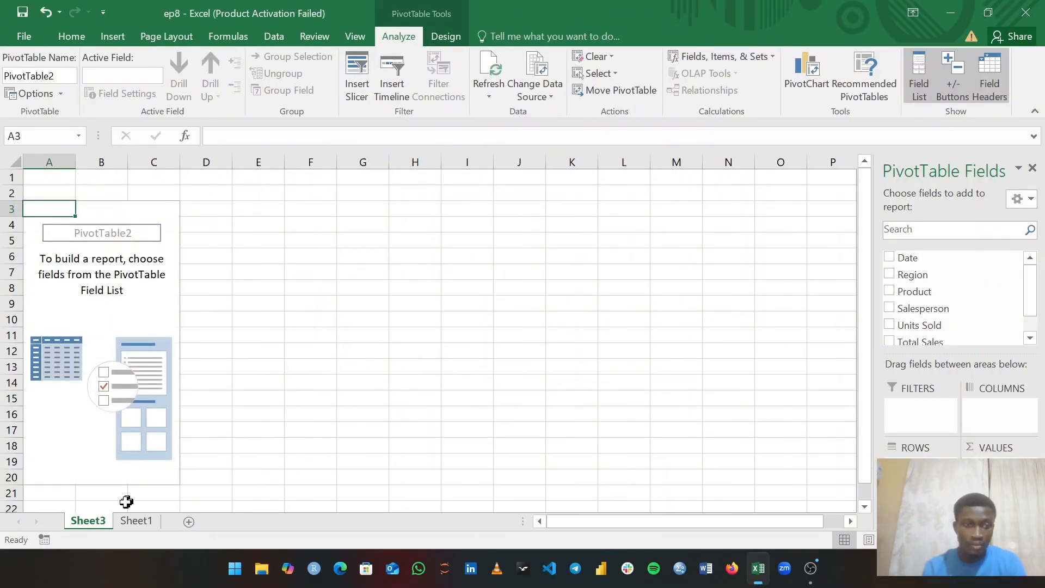
Step: Rename the new PivotTable worksheet as "pivot table"
right_click(96, 525)
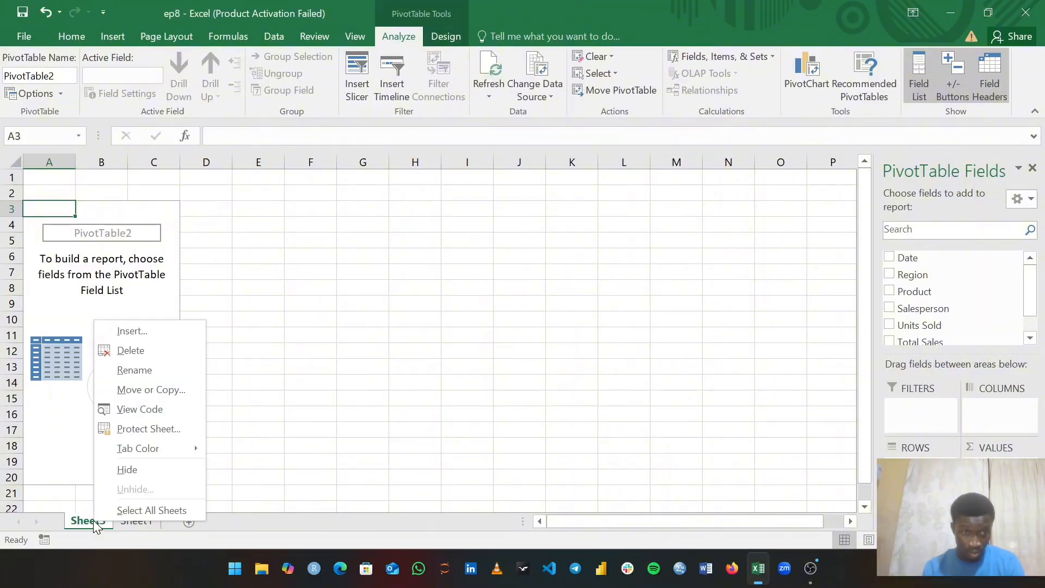
click(155, 369)
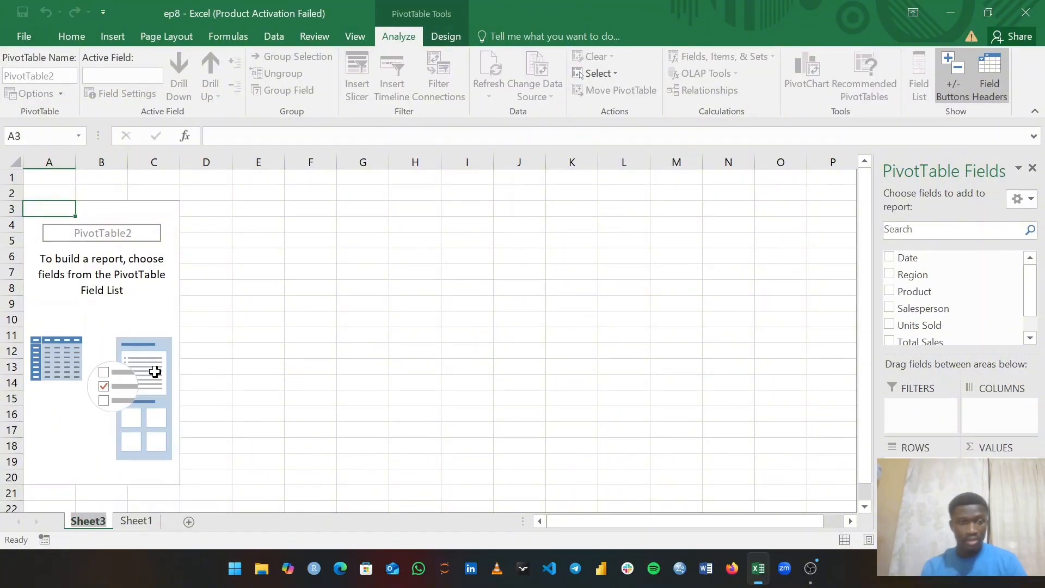
text(pi)
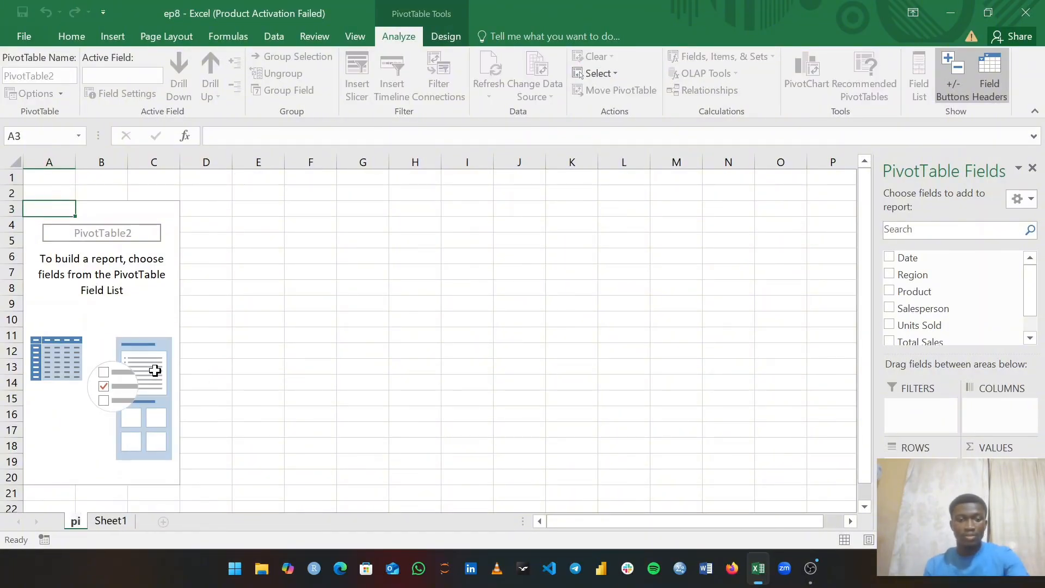
text(vot)
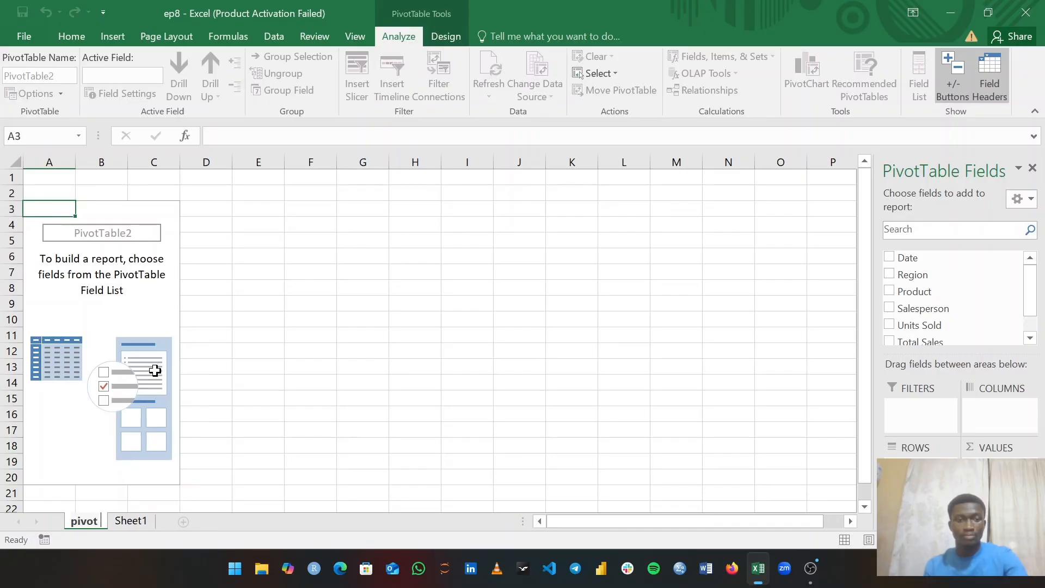
text( tab)
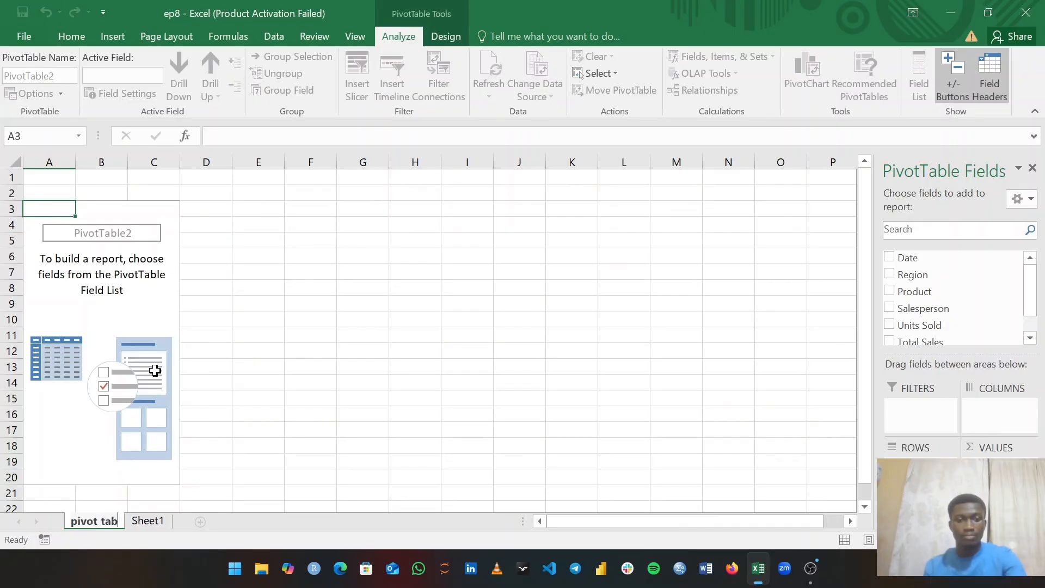
text(le)
key(Return)
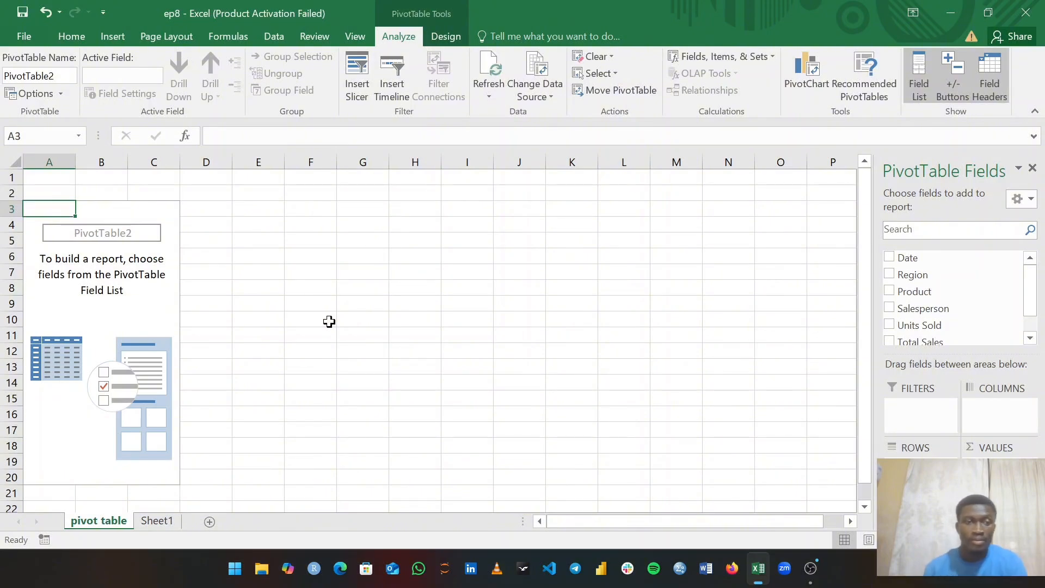
Step: Try to create a PivotTable on Sheet1 with only the empty cell H5 selected and no source range
click(171, 520)
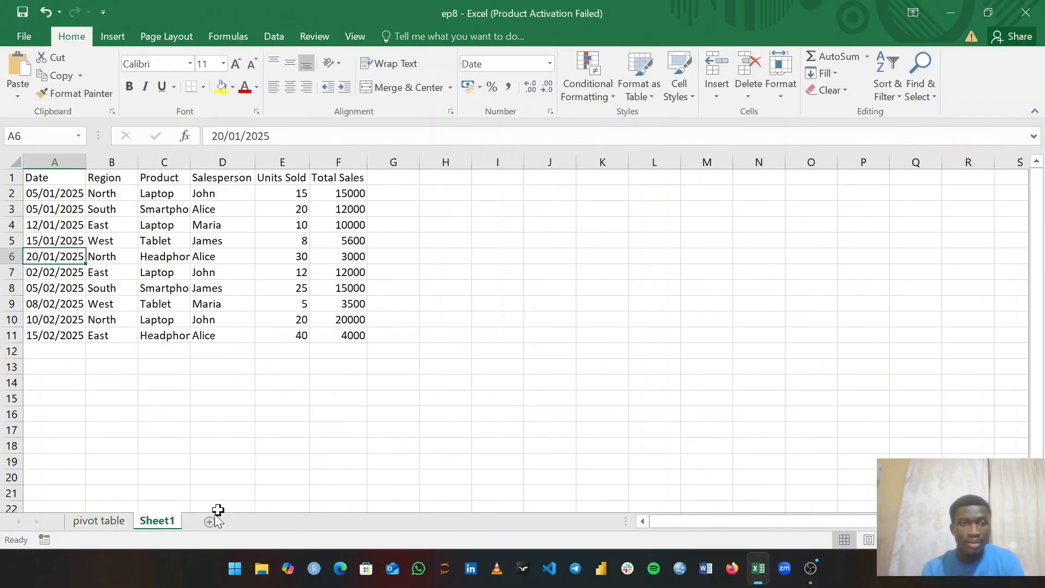
click(445, 246)
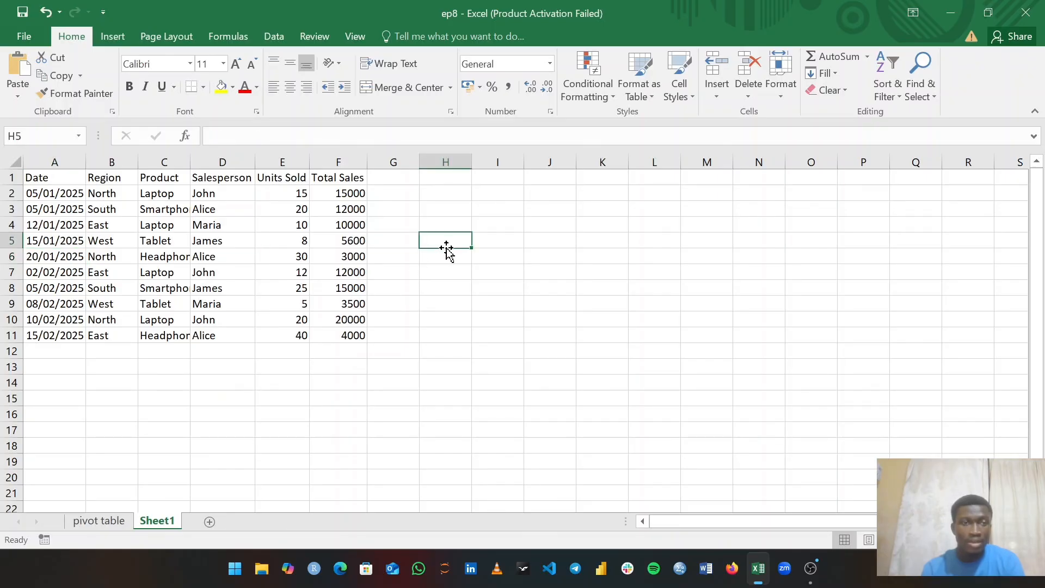
click(102, 11)
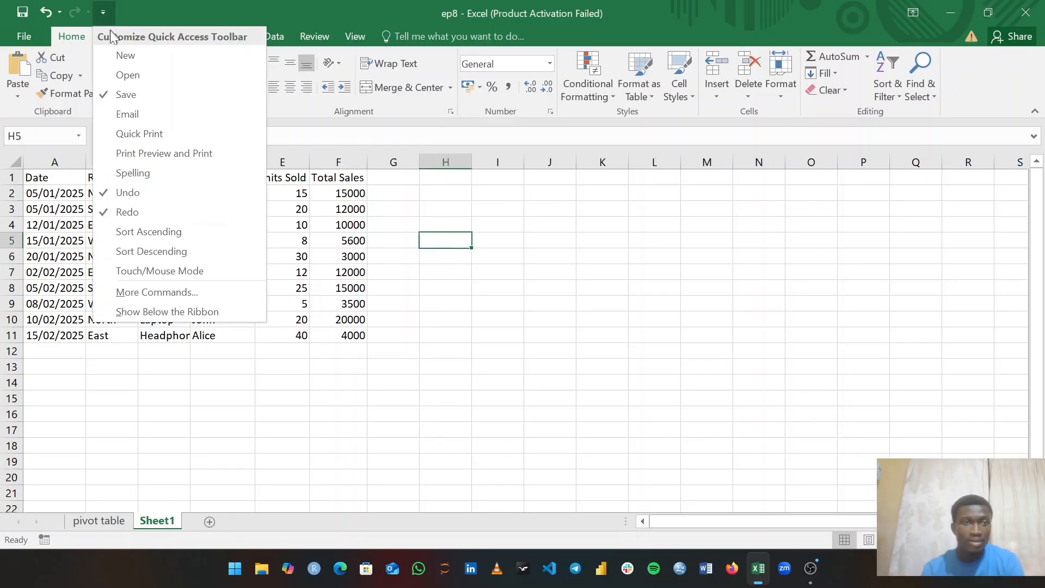
click(112, 35)
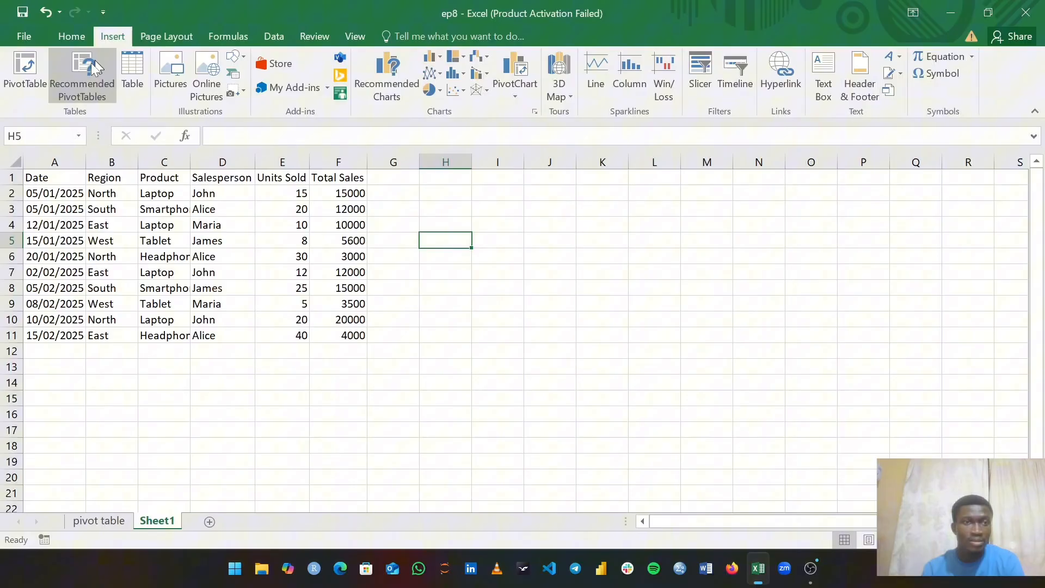
click(25, 68)
click(553, 315)
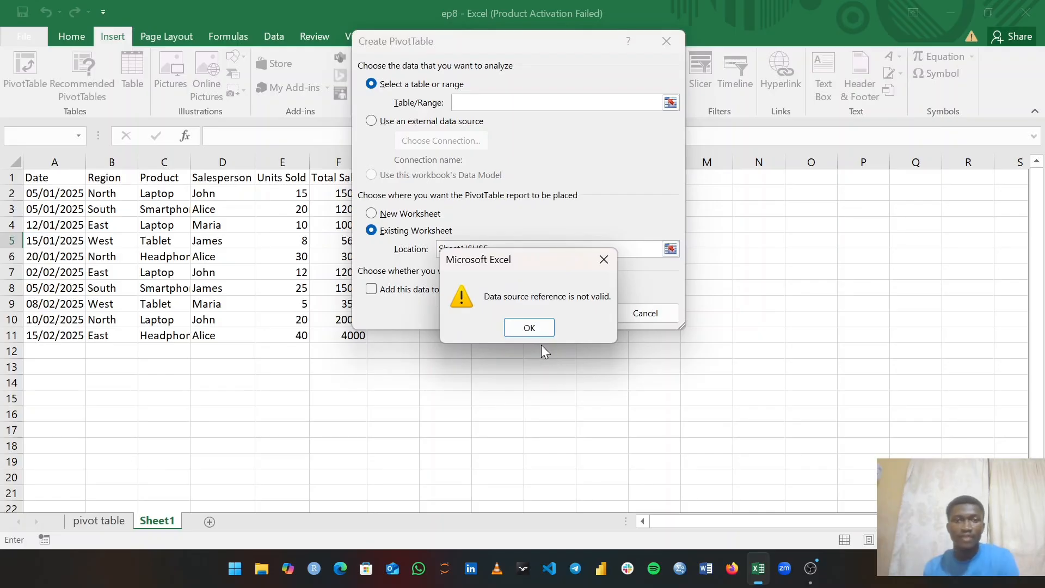
click(527, 327)
click(655, 321)
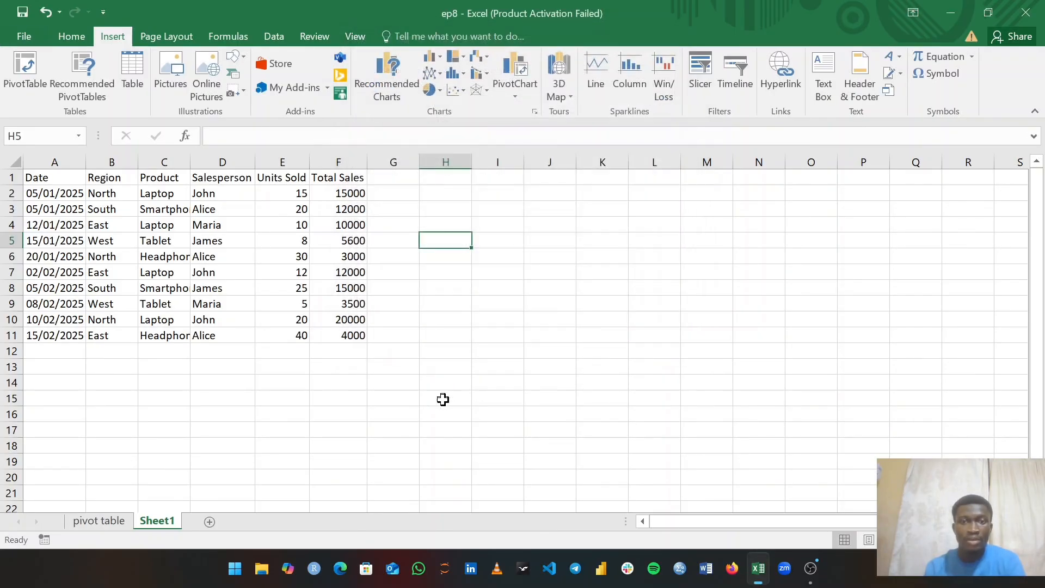
click(142, 240)
click(66, 255)
click(221, 272)
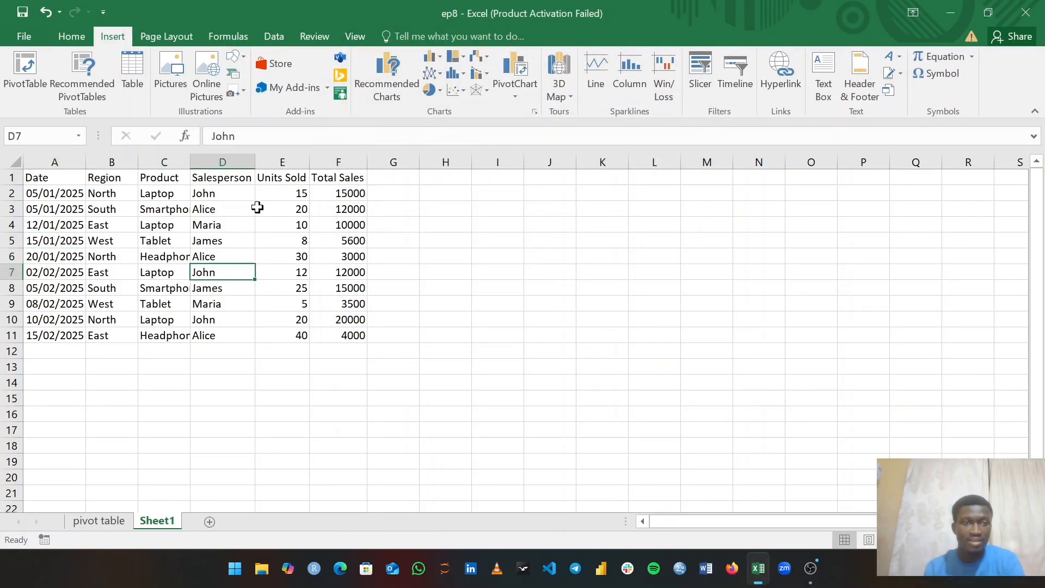
click(285, 212)
click(94, 197)
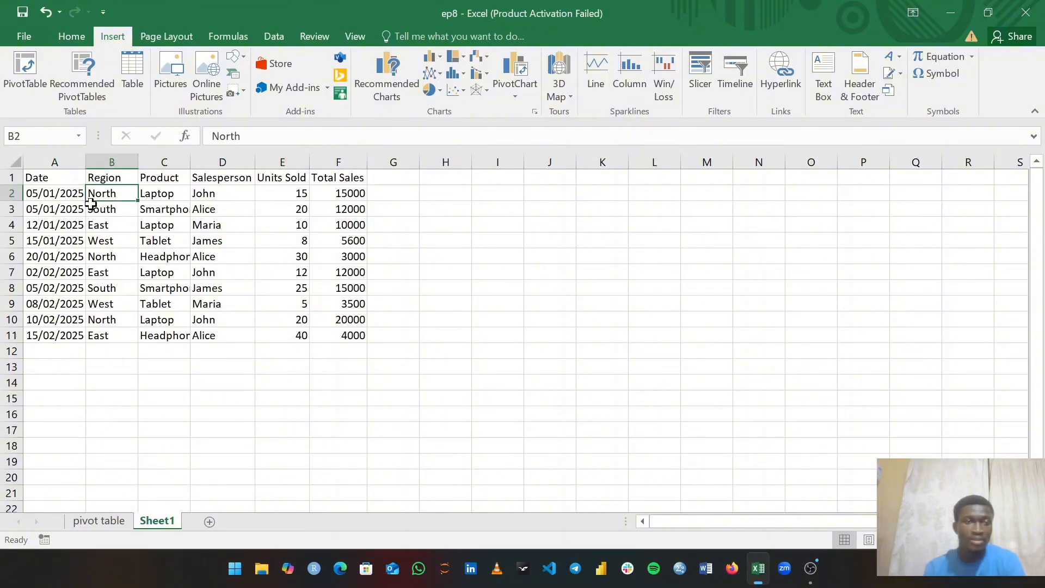
Step: Go to the pivot table sheet and examine the fields available for the report
click(106, 523)
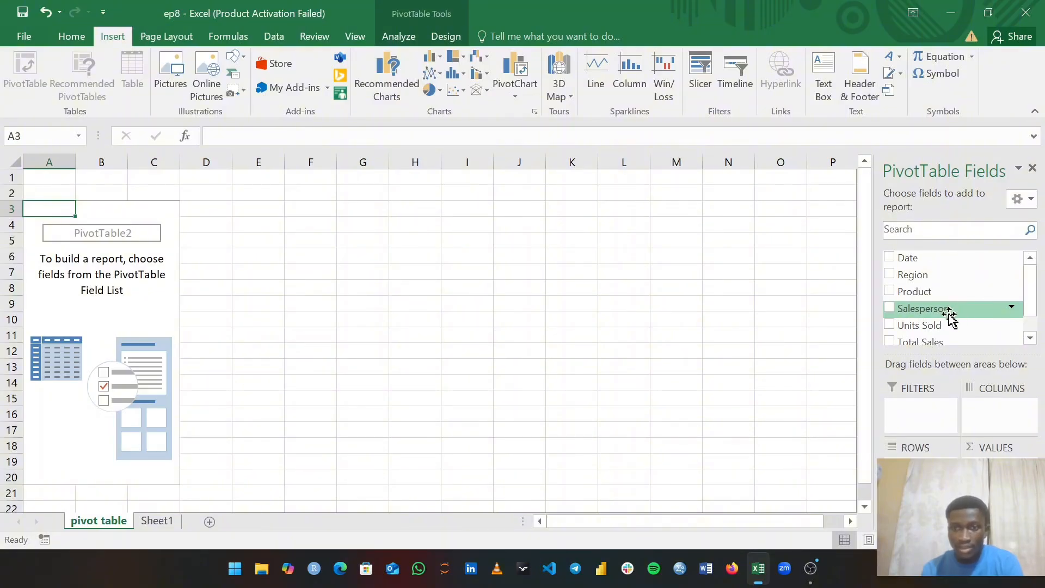
scroll(961, 310, down, 2)
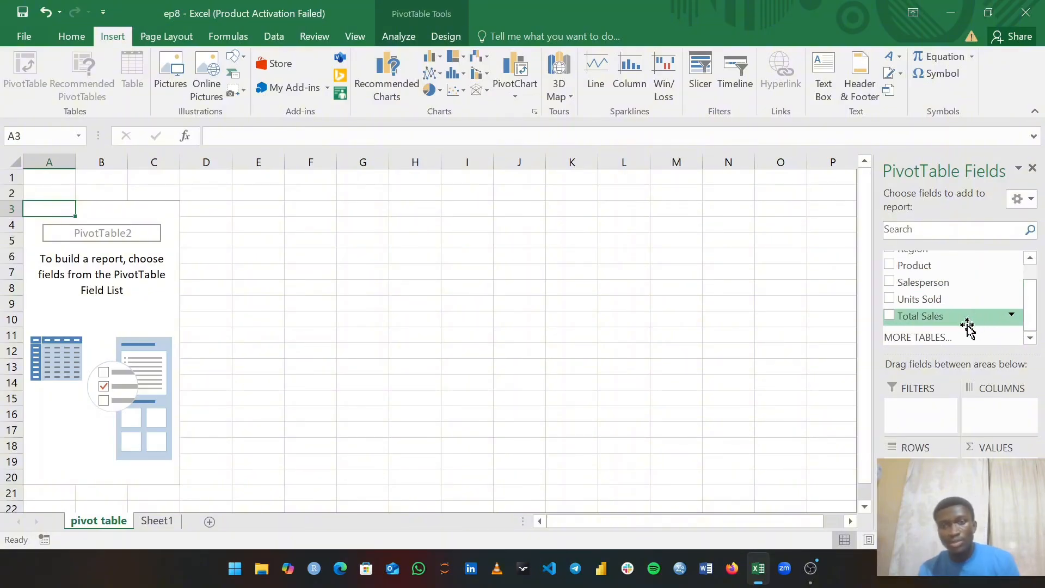
scroll(971, 313, up, 2)
scroll(976, 292, down, 1)
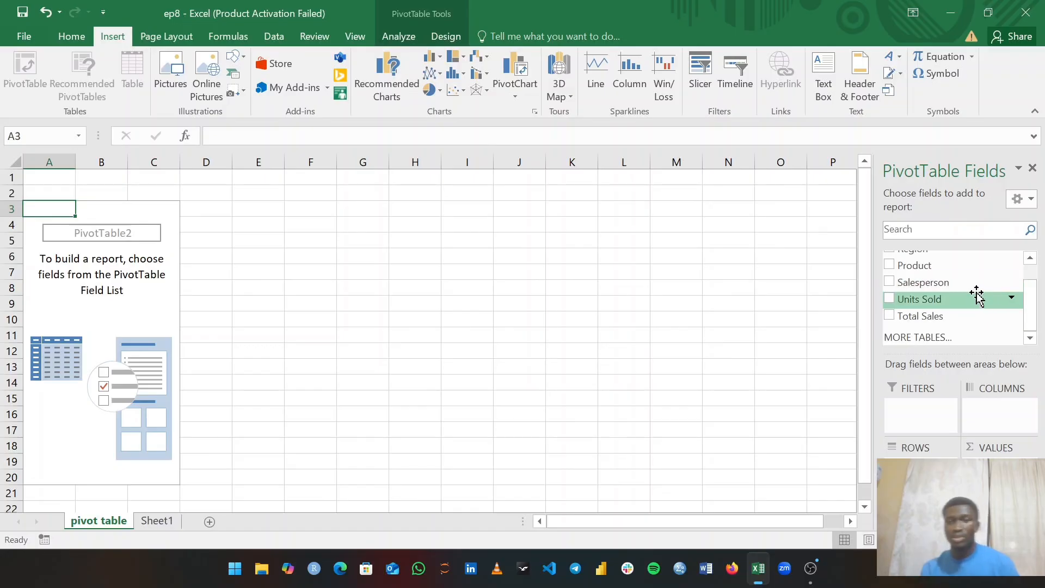
scroll(979, 297, up, 1)
scroll(981, 304, down, 1)
scroll(982, 304, up, 1)
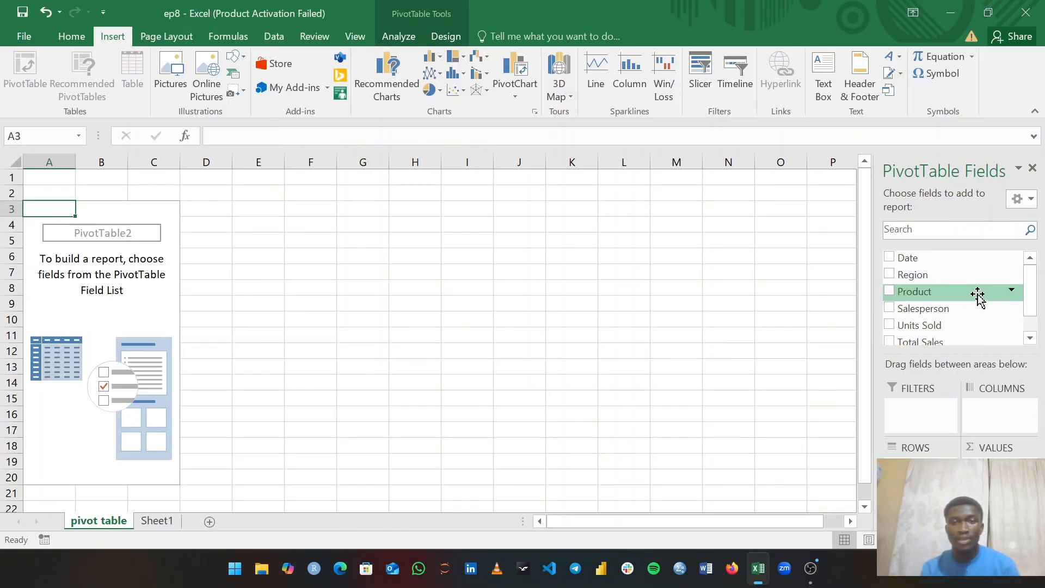
scroll(978, 297, down, 1)
scroll(979, 291, up, 1)
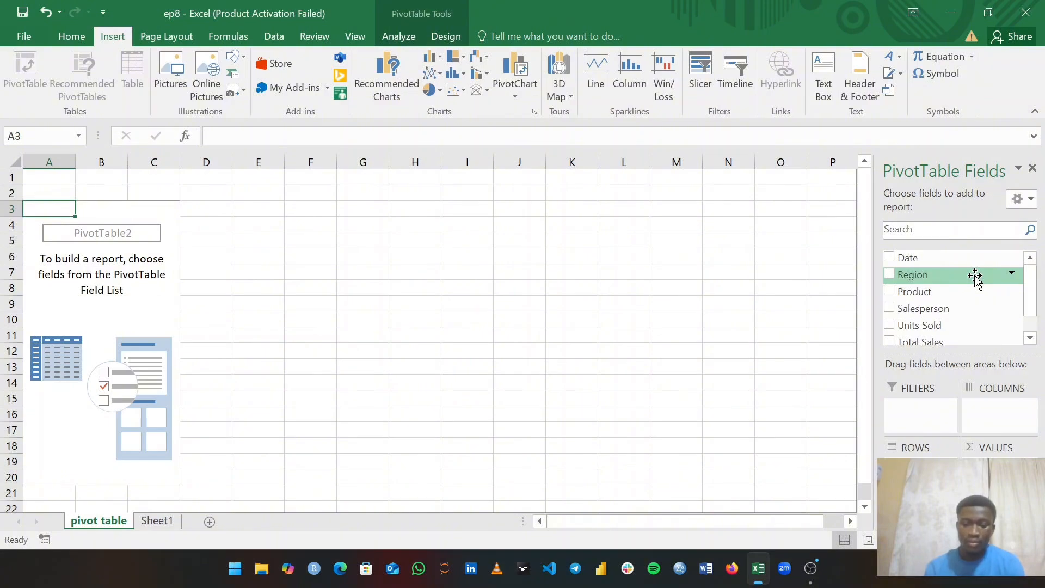
Step: Add the Region field to the PivotTable rows and compare the row labels with the Region column on Sheet1
drag(975, 278, 115, 290)
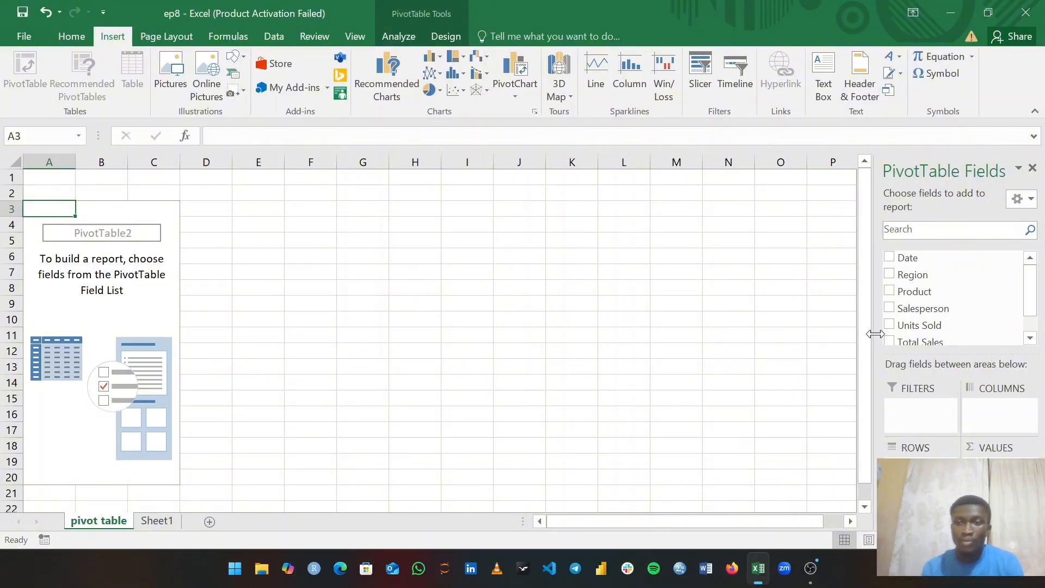
drag(901, 275, 924, 443)
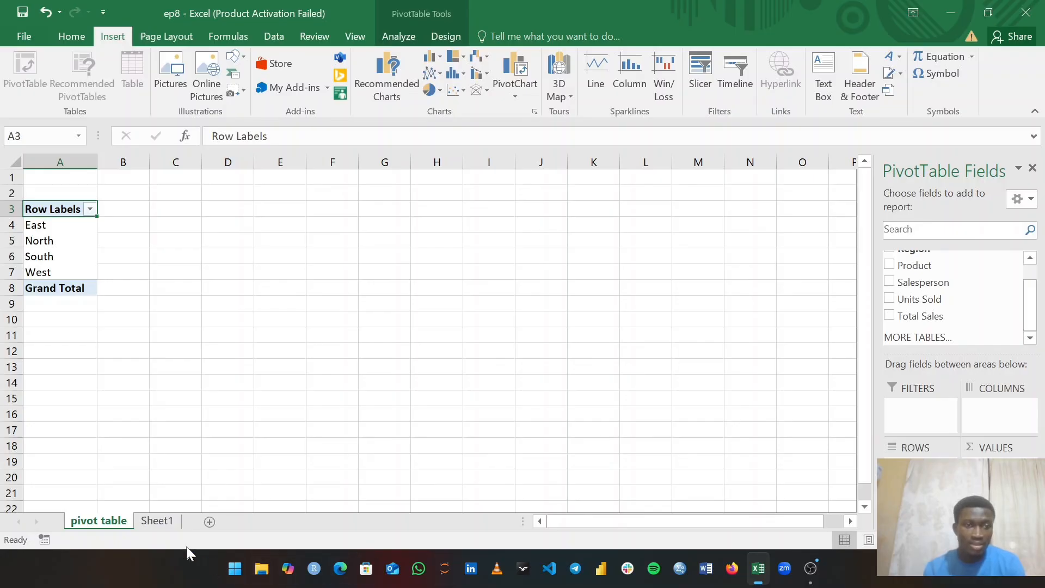
click(169, 523)
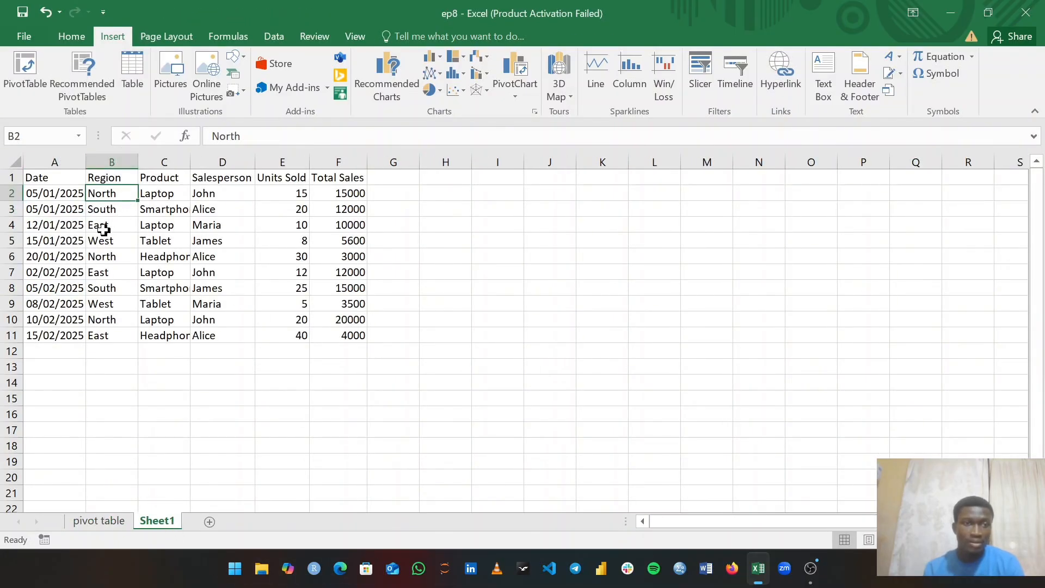
click(95, 521)
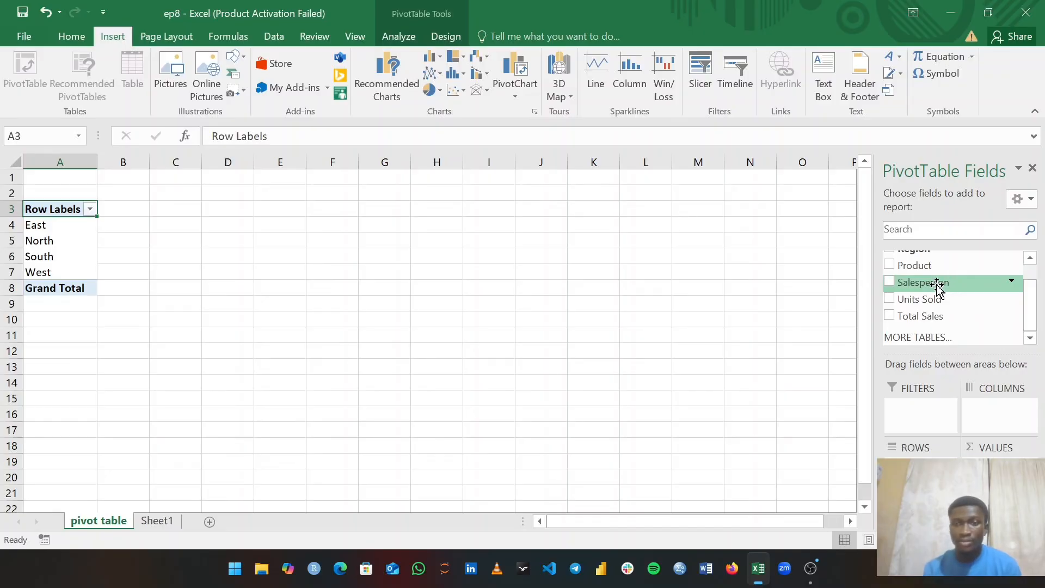
Step: Add the Total Sales field to the PivotTable values so sales are summed for each region
scroll(939, 294, up, 1)
scroll(924, 313, down, 1)
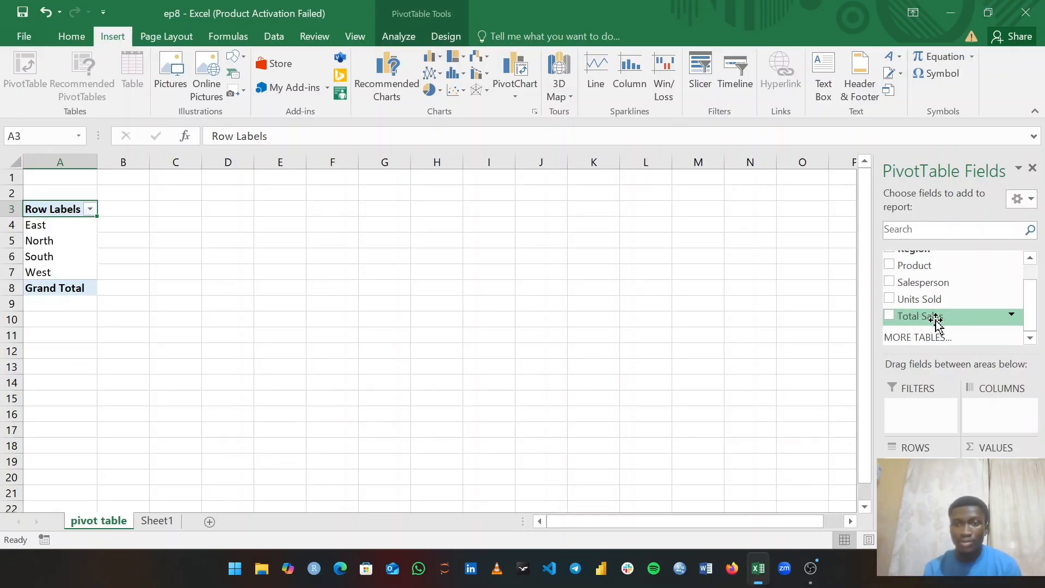
drag(934, 315, 984, 479)
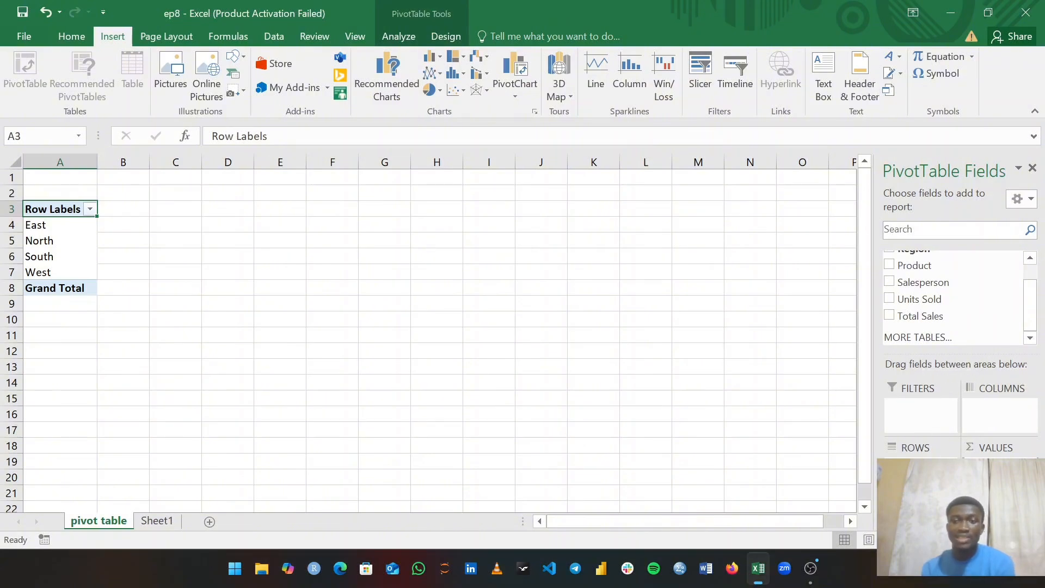
drag(983, 479, 989, 479)
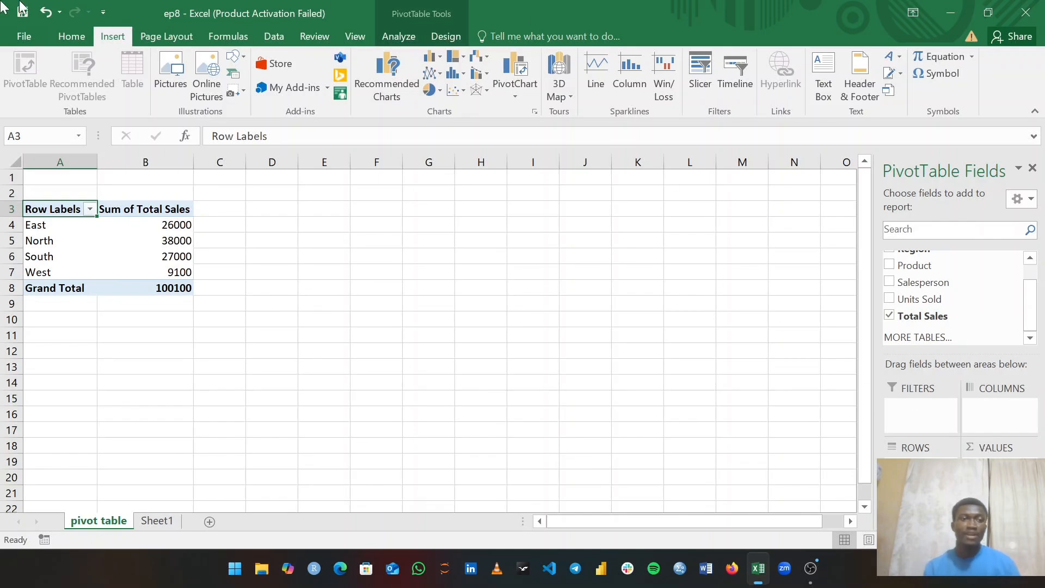
mouse_move(159, 242)
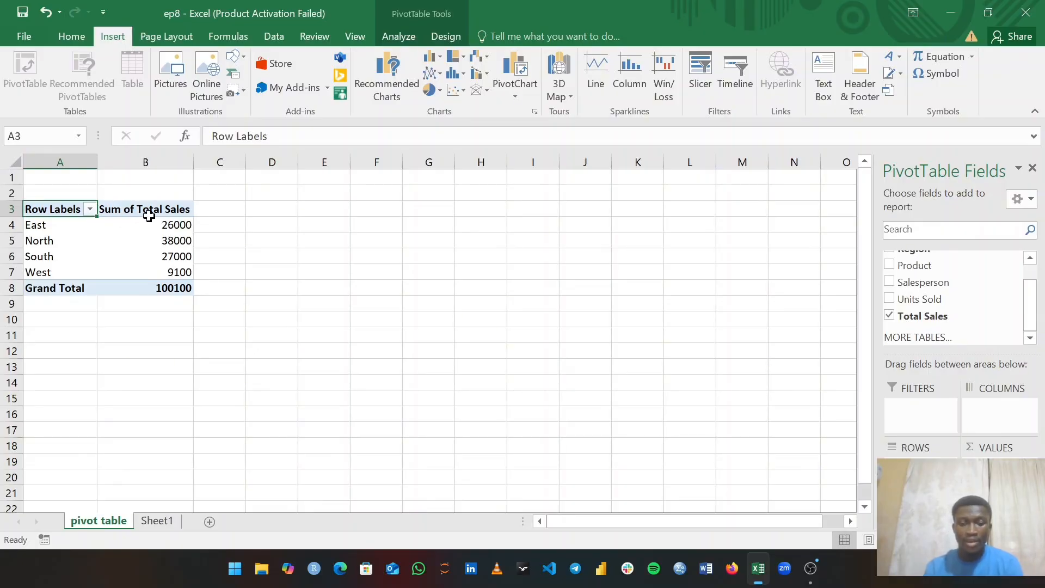
click(811, 568)
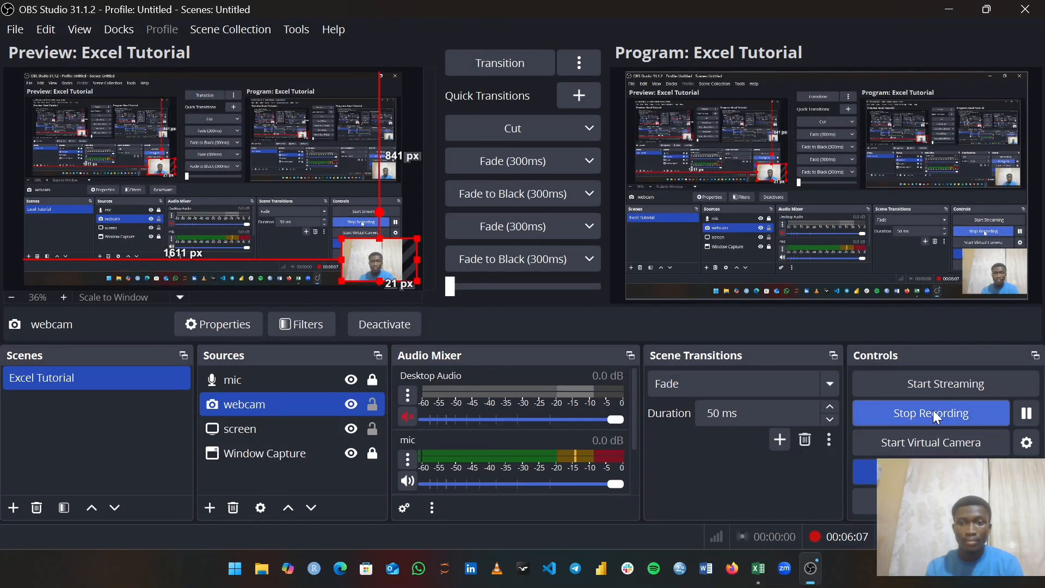
click(950, 9)
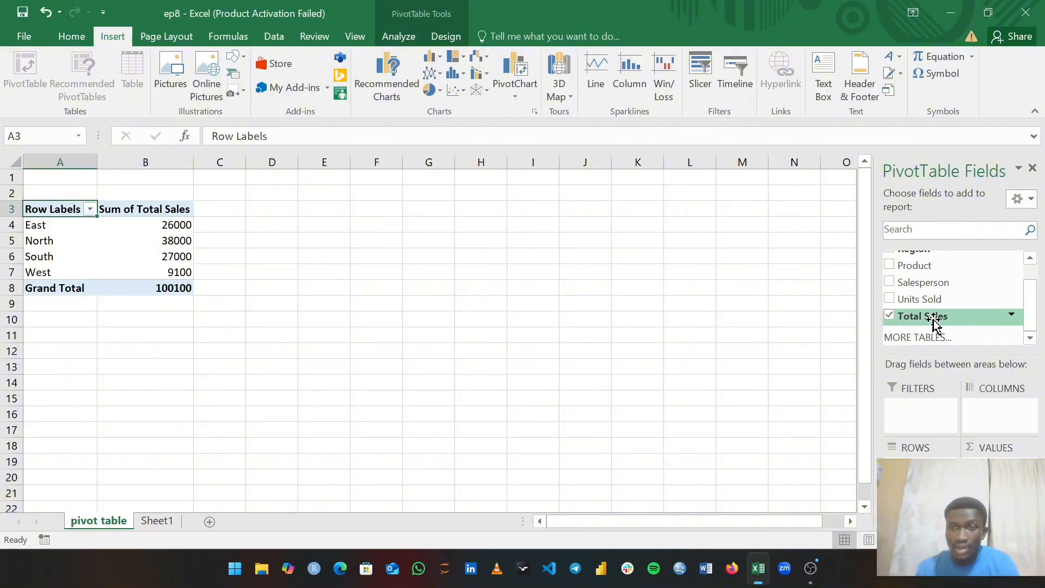
Step: Add the Product field to the PivotTable columns to break down each region's total sales by product
drag(929, 267, 992, 419)
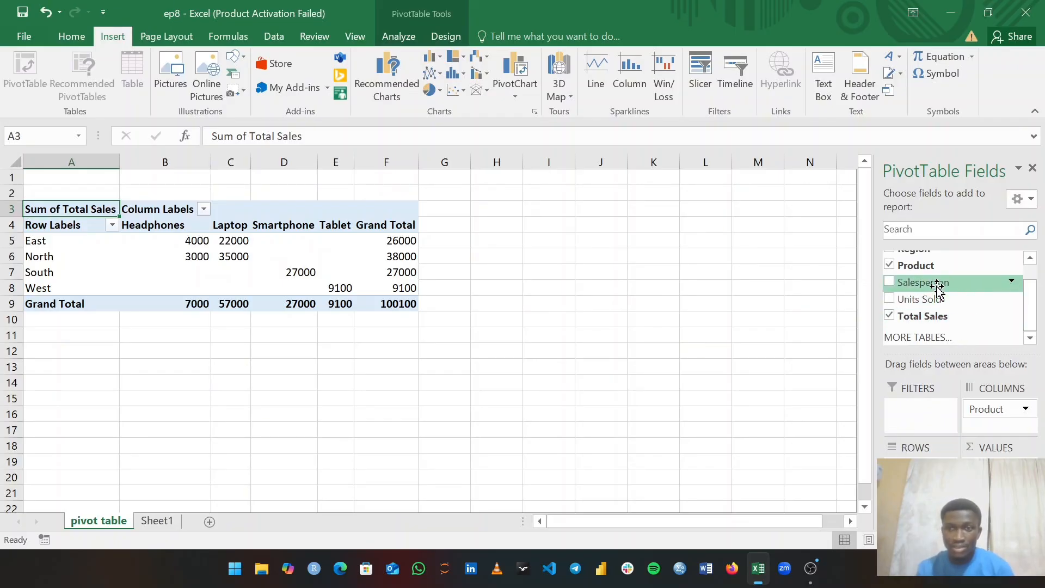
Step: Add the Salesperson field as a PivotTable report filter and compare its entries with the Salesperson column on Sheet1
drag(940, 282, 932, 406)
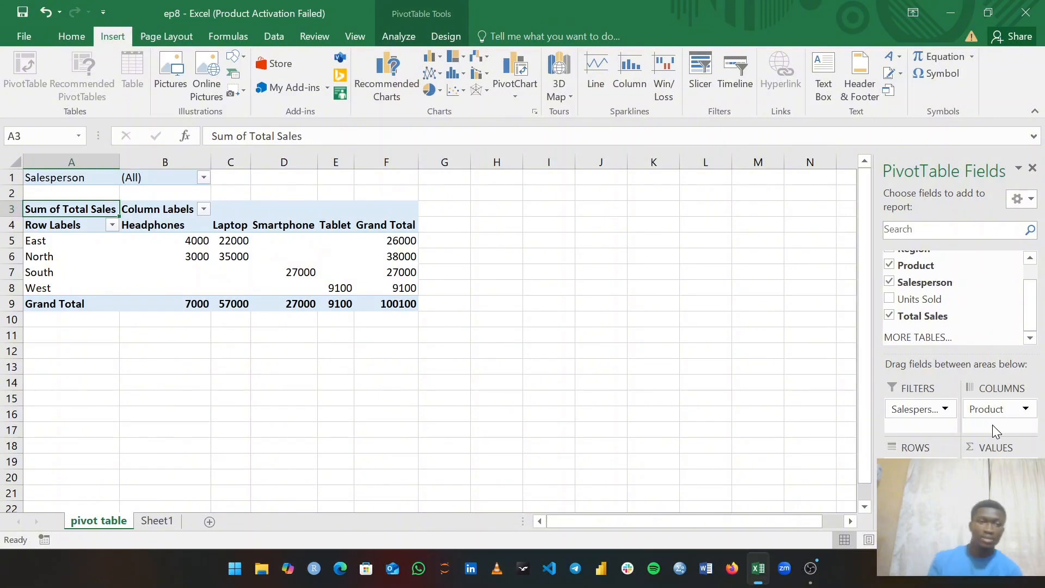
click(204, 178)
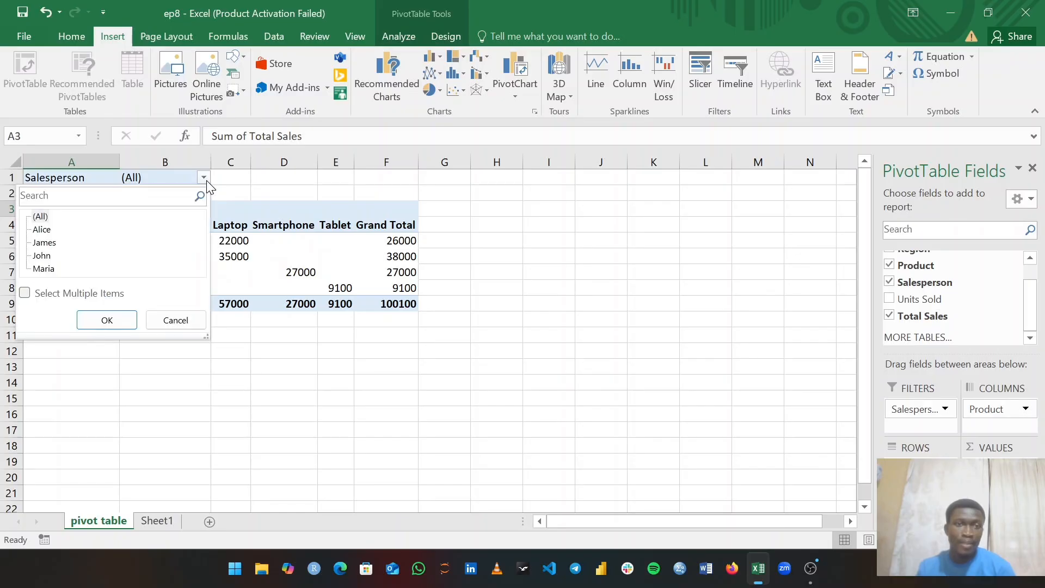
click(203, 178)
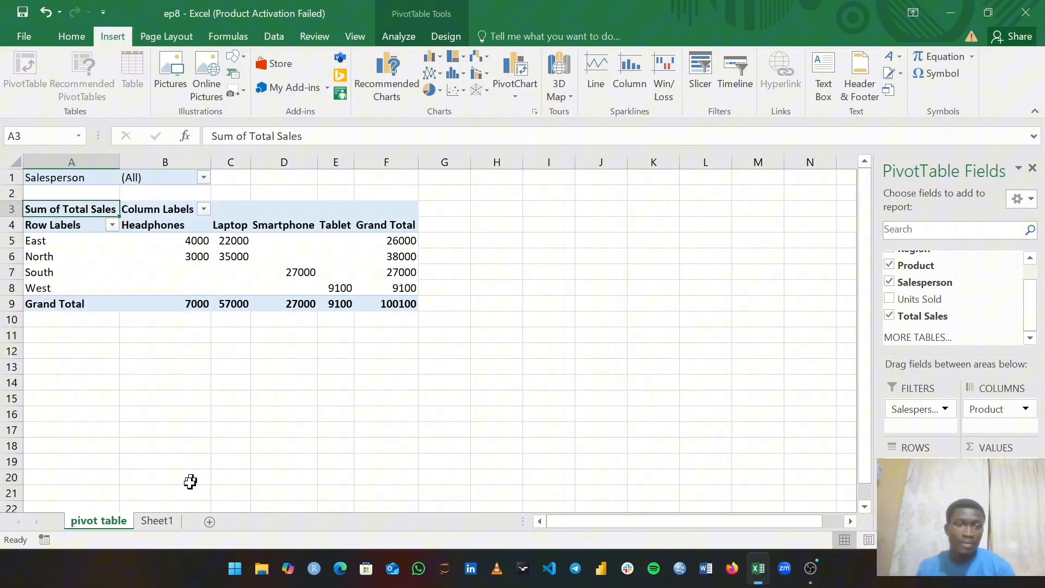
click(169, 518)
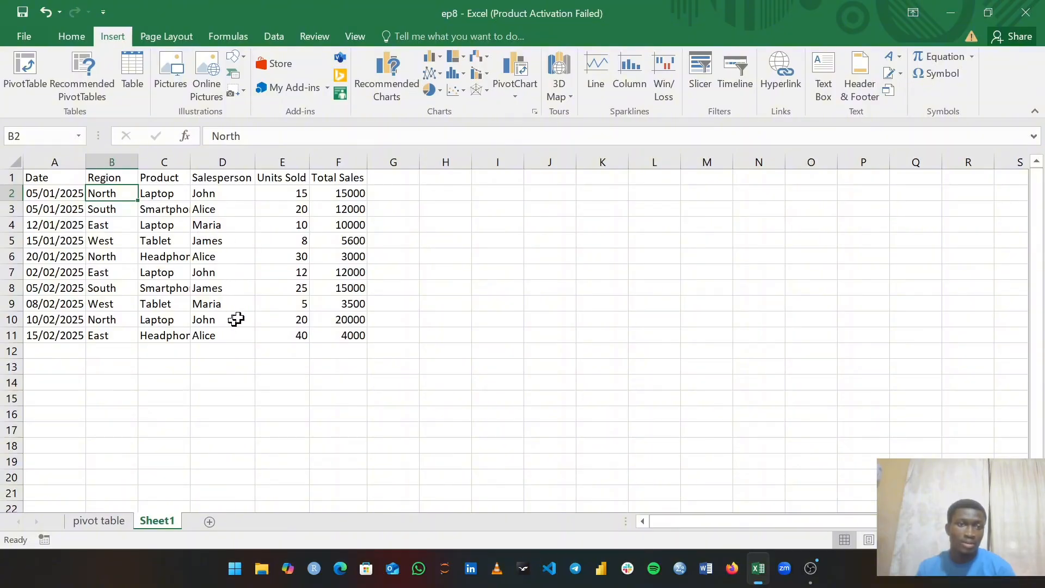
click(106, 520)
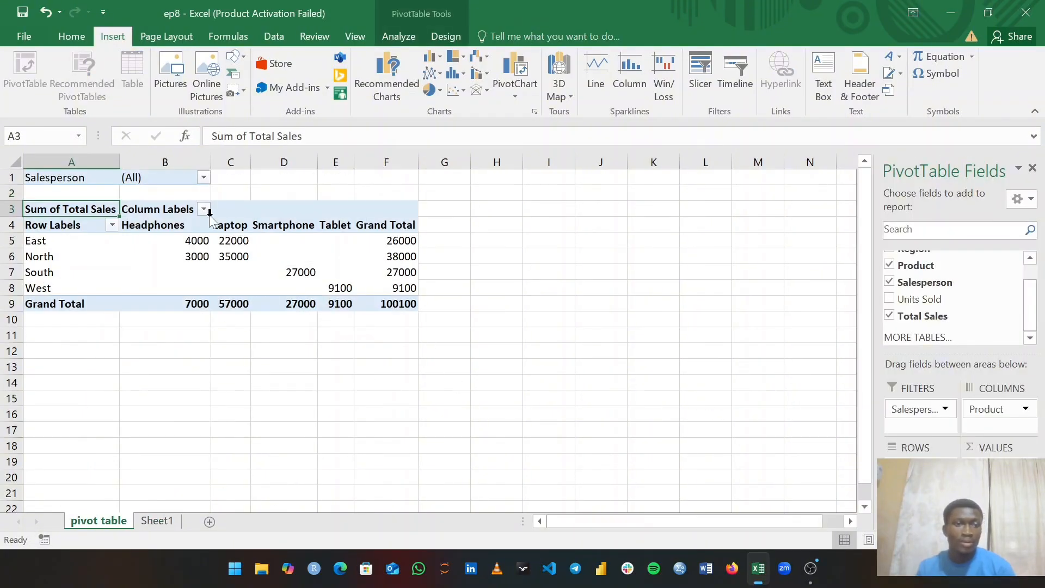
Step: Filter the PivotTable to show only the sales of the first listed salesperson
click(203, 177)
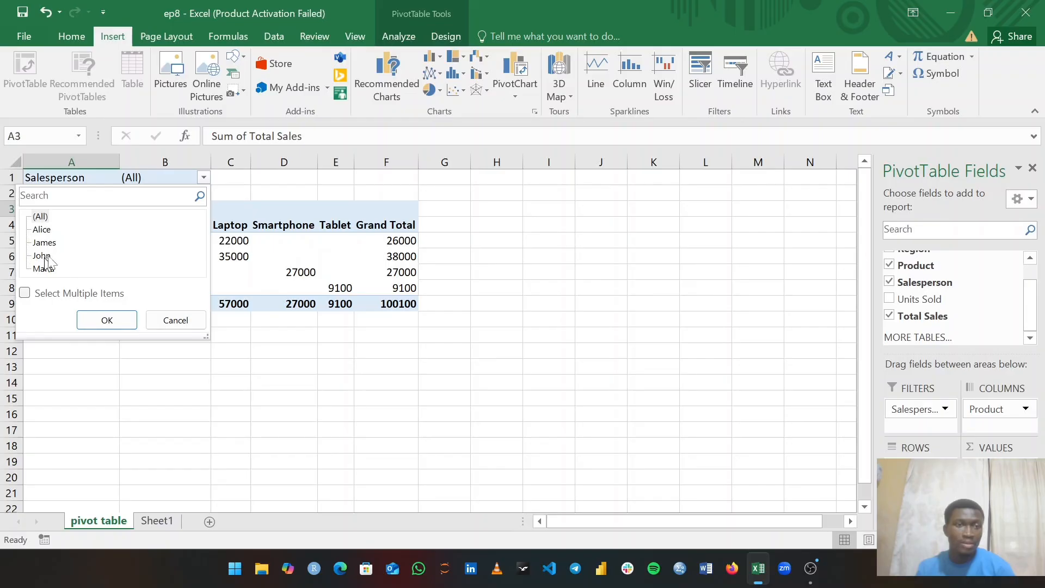
click(39, 232)
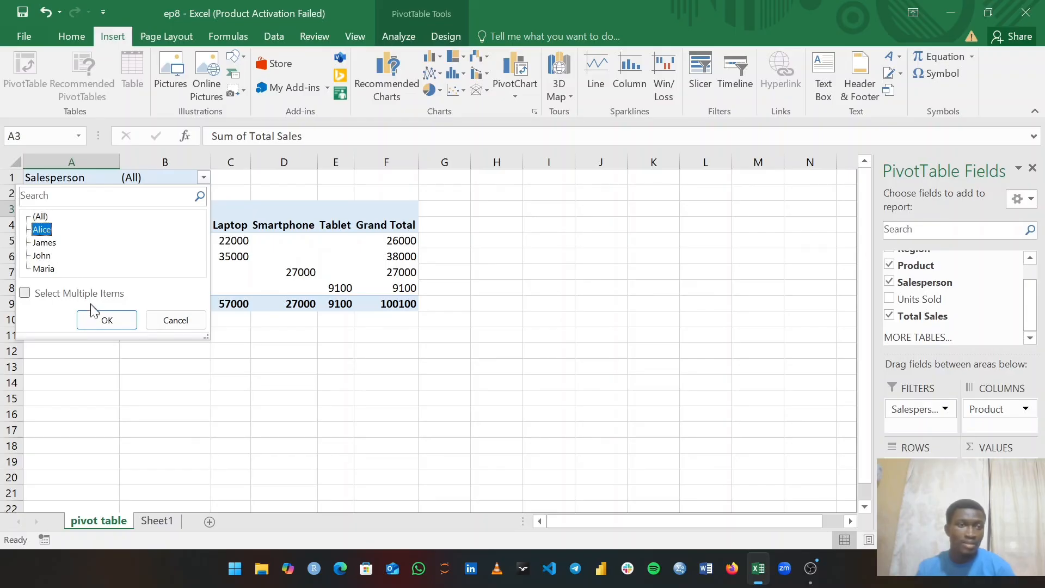
click(96, 320)
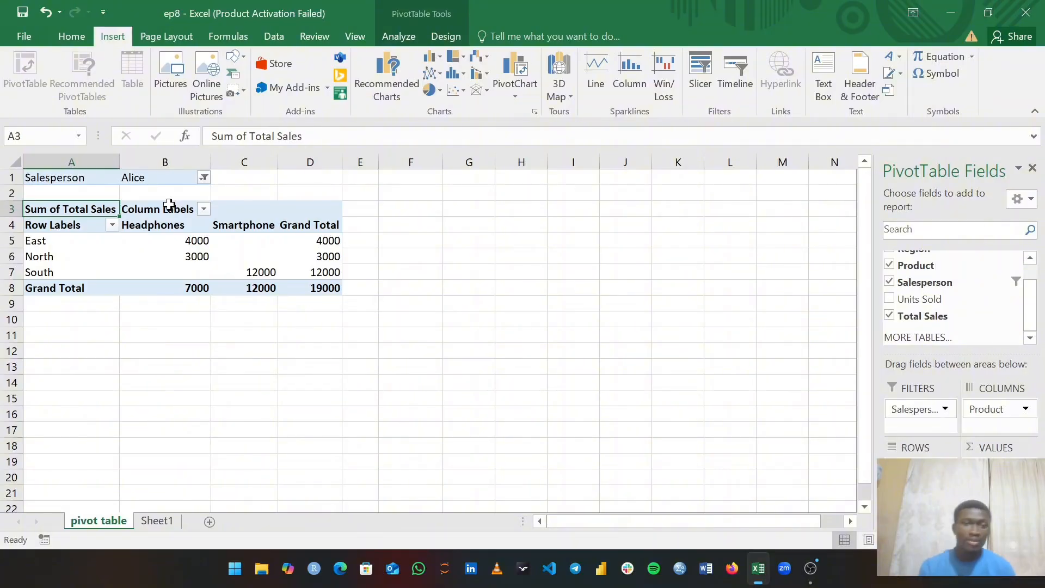
Step: Switch the Salesperson filter to the last listed salesperson
click(204, 179)
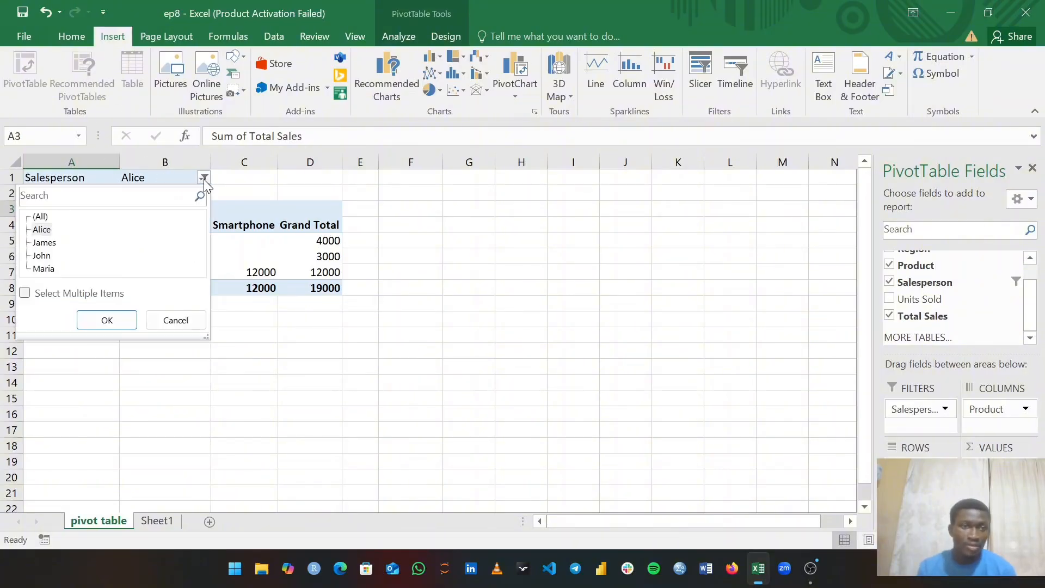
click(42, 270)
click(87, 320)
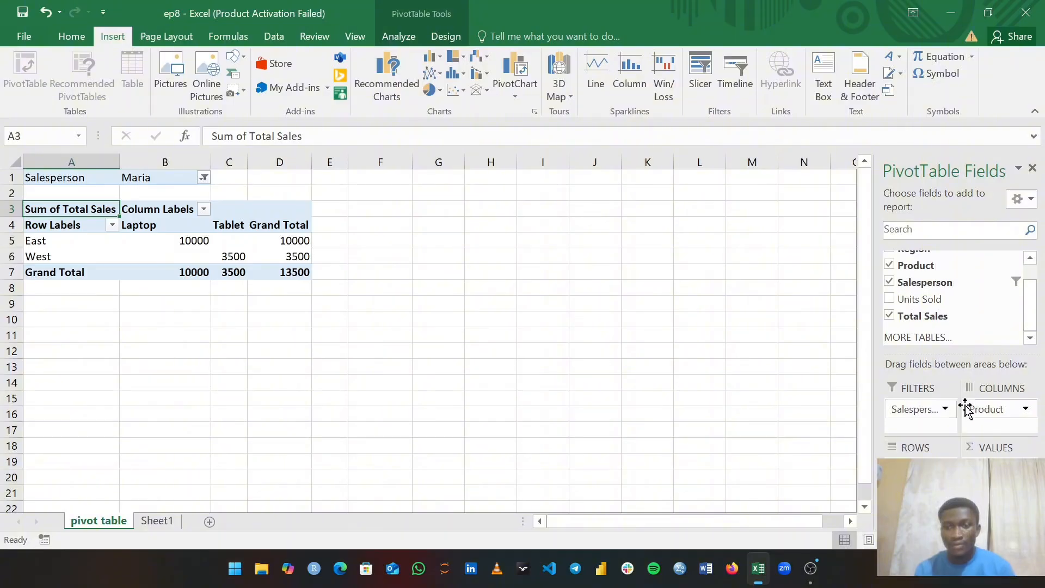
Step: Review the Automatic, None and Custom subtotal options in the Product field's settings without saving any change
click(1027, 409)
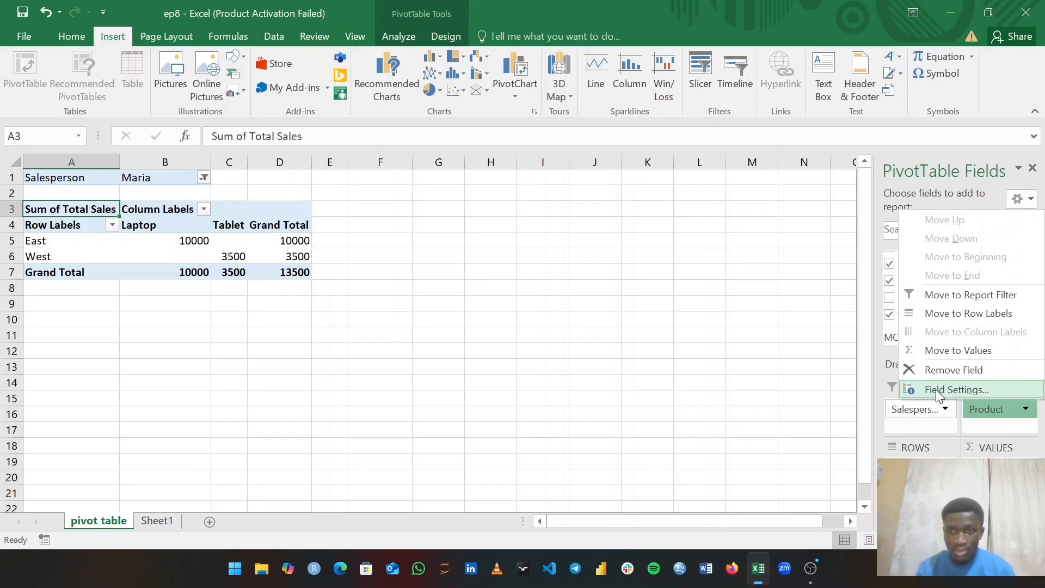
click(955, 388)
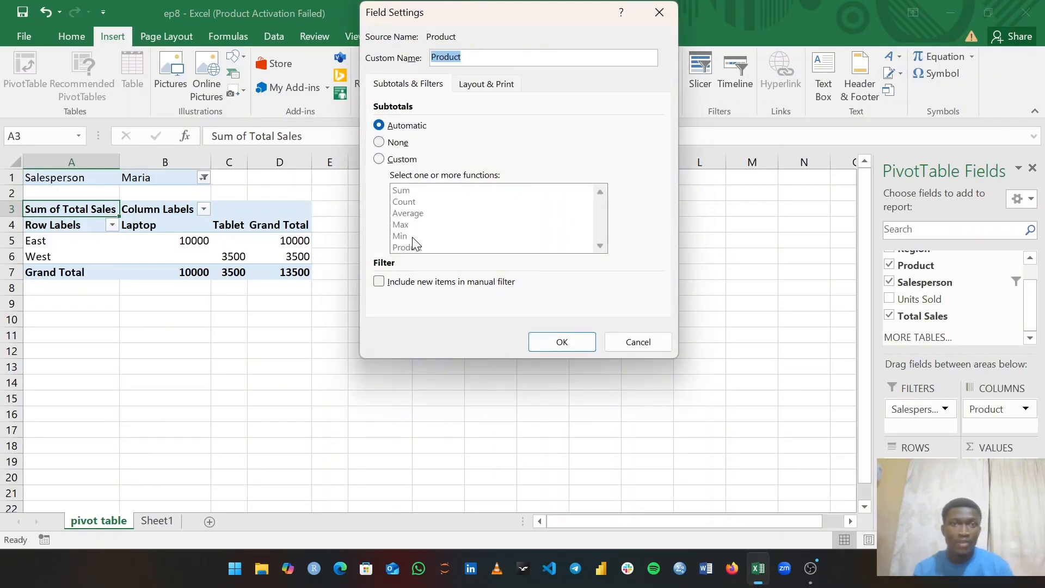
click(379, 142)
click(379, 159)
click(379, 125)
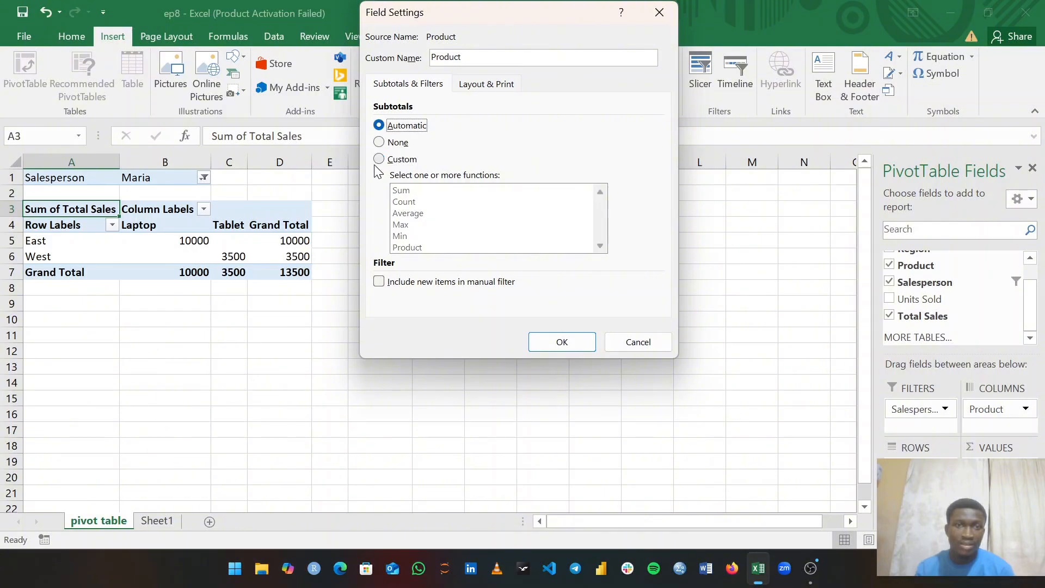
click(379, 159)
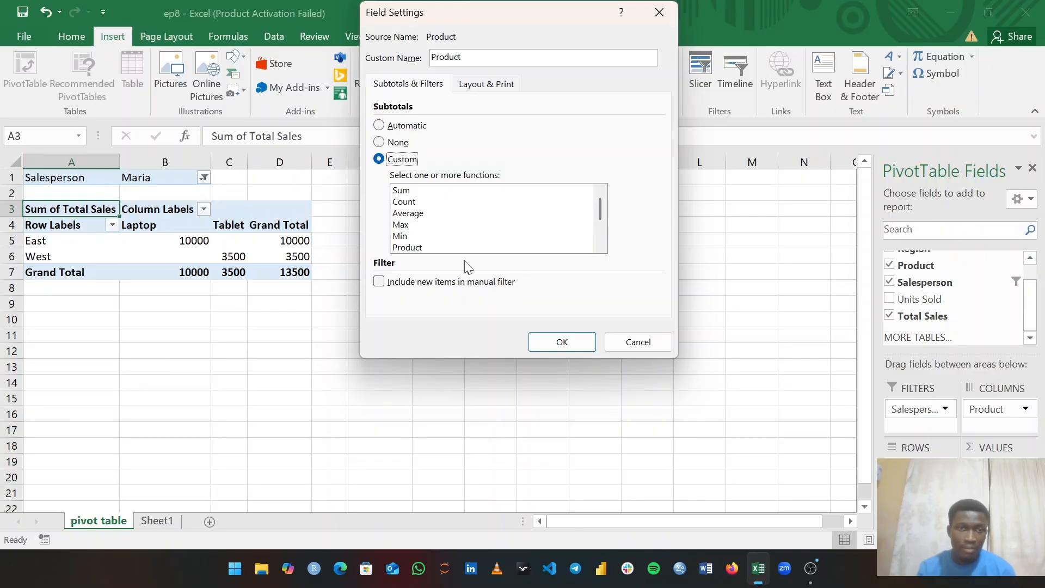
click(659, 345)
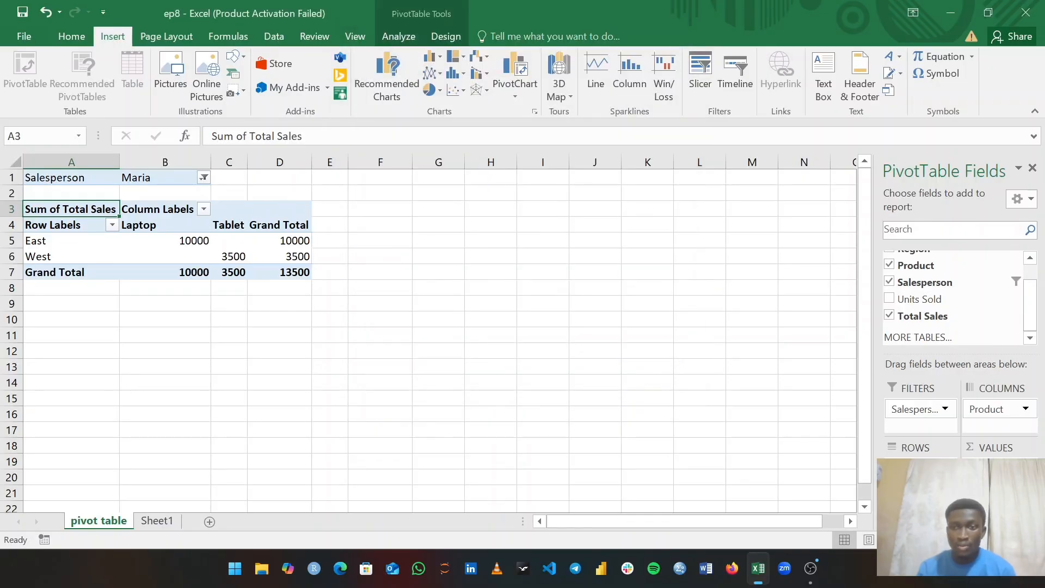
Step: Summarize the Total Sales values by Count
click(999, 468)
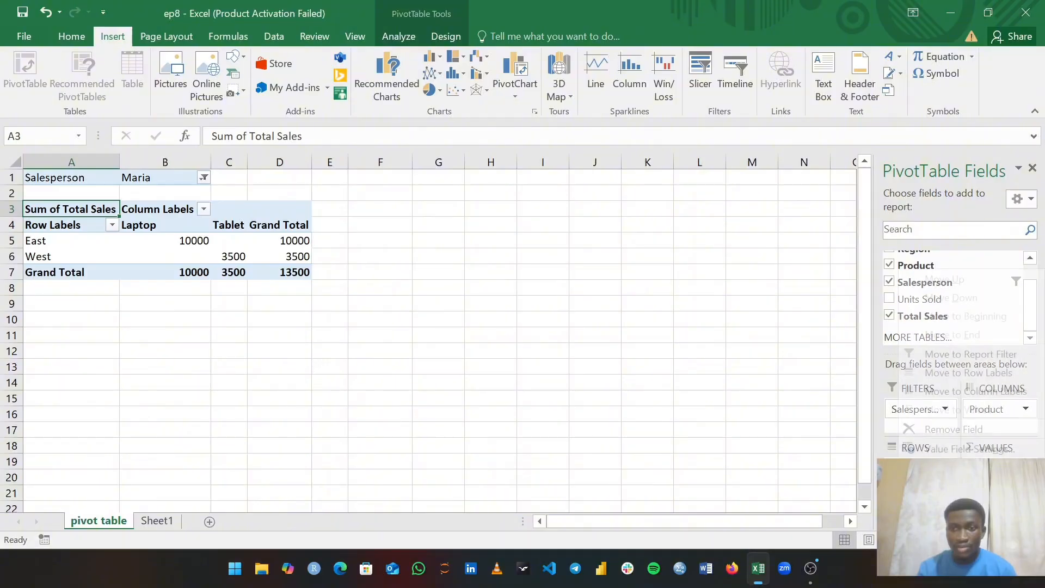
click(950, 513)
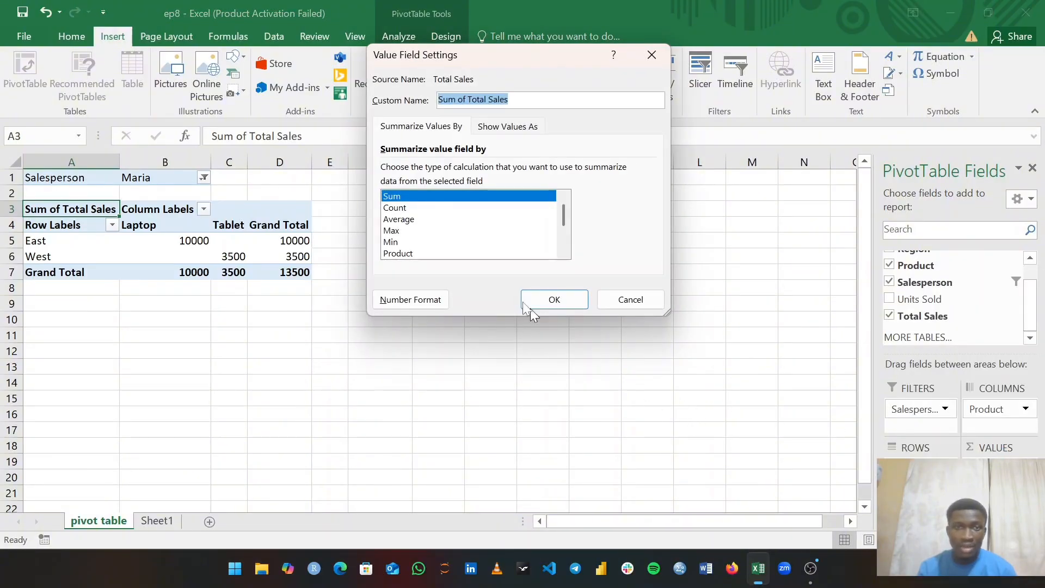
click(407, 212)
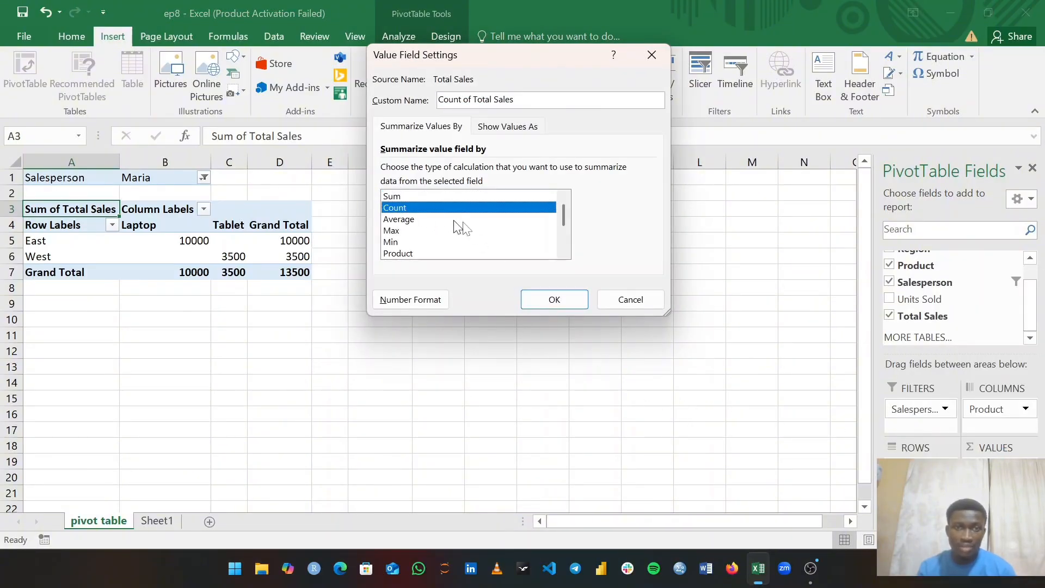
click(546, 301)
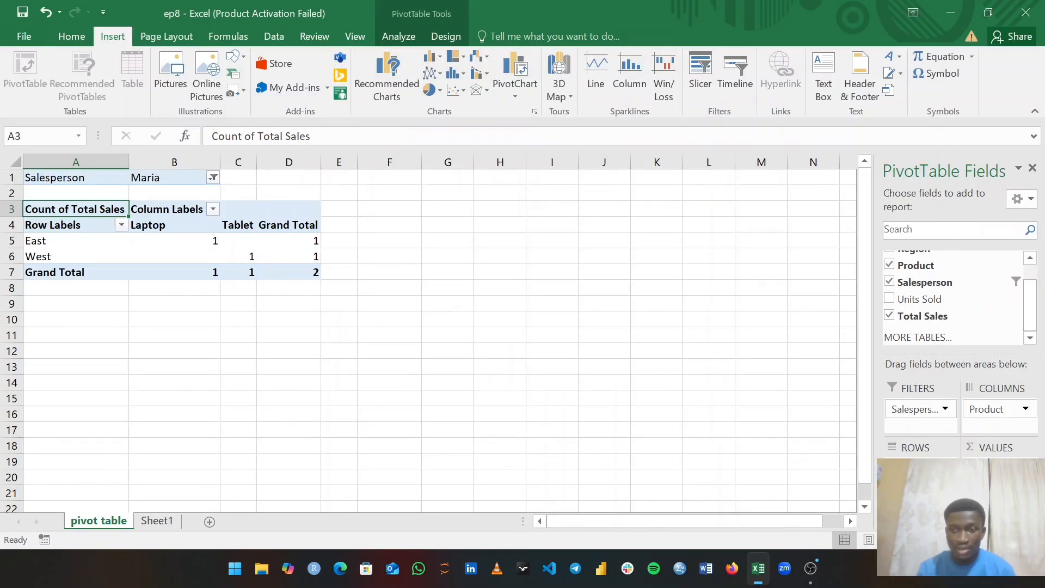
Step: Summarize the Total Sales values by Average
click(1001, 468)
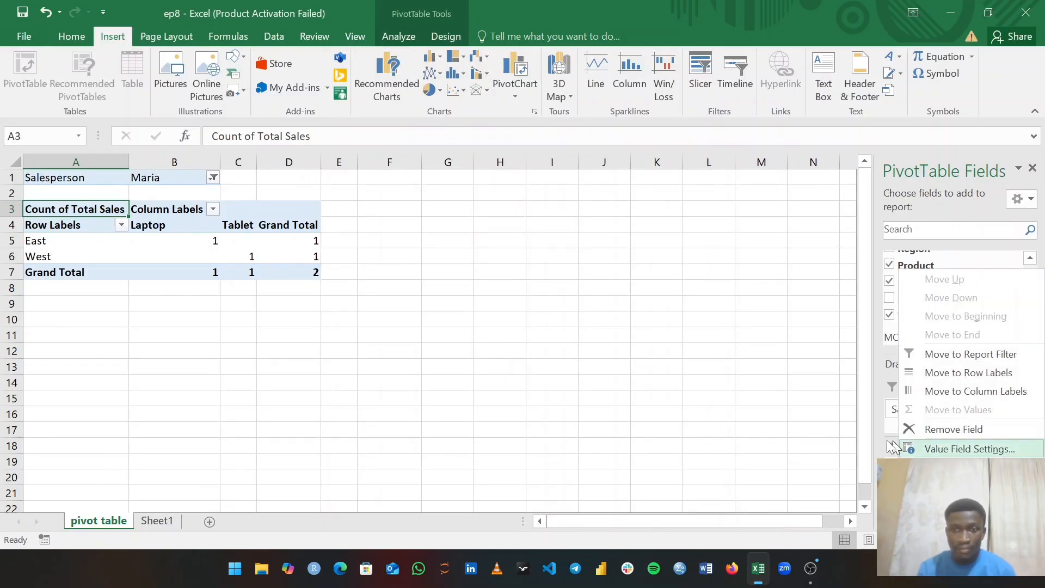
click(947, 450)
click(403, 219)
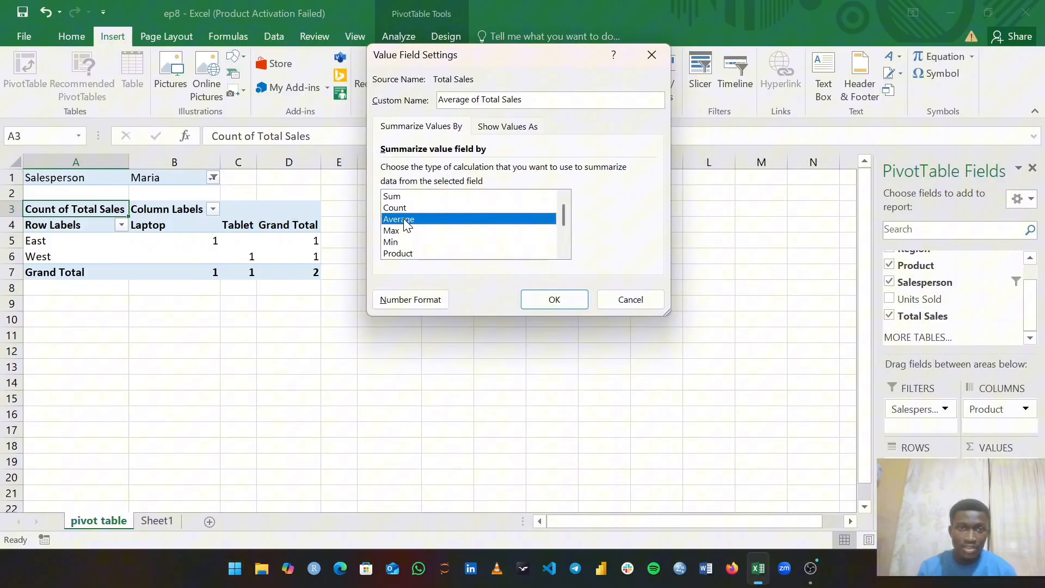
click(550, 299)
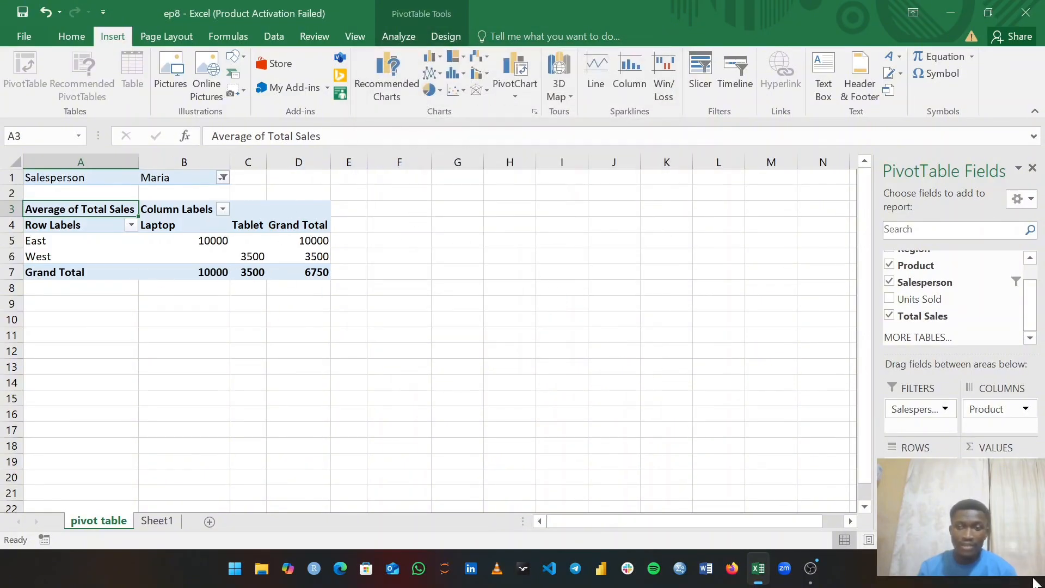
Step: Set the Total Sales value field back to being summarized by Sum
click(1001, 469)
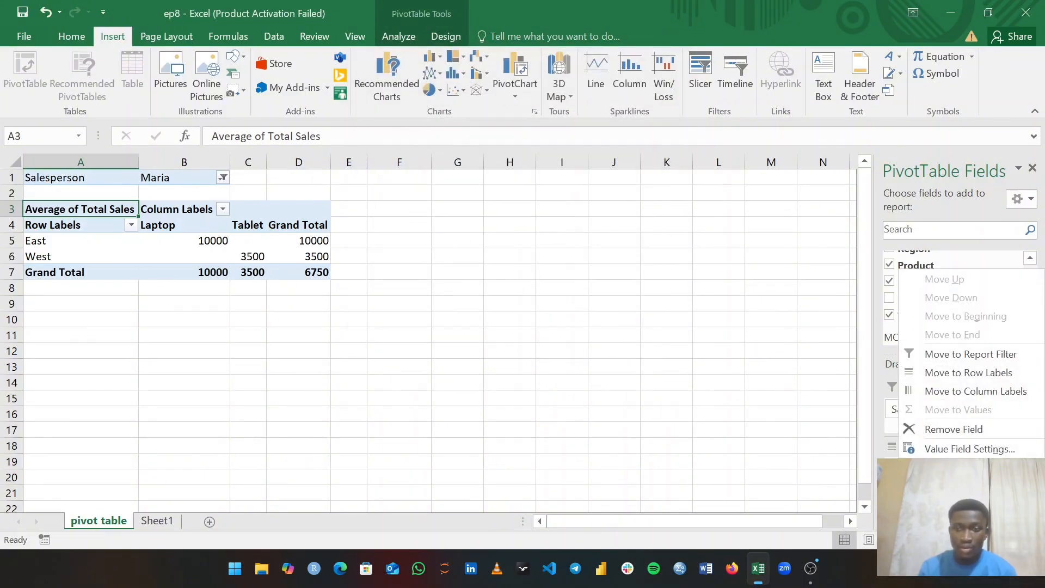
click(952, 448)
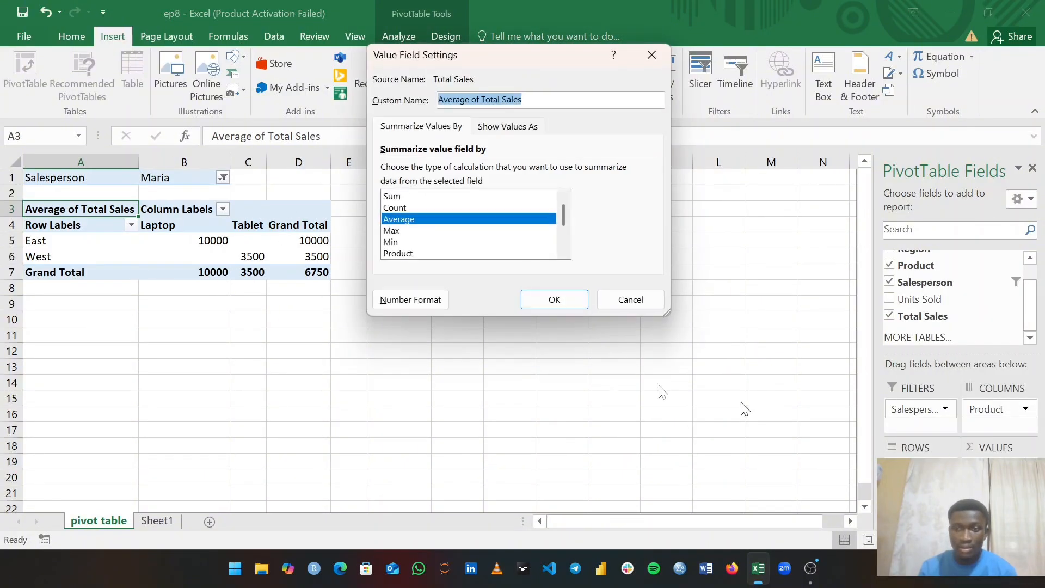
click(437, 198)
click(555, 300)
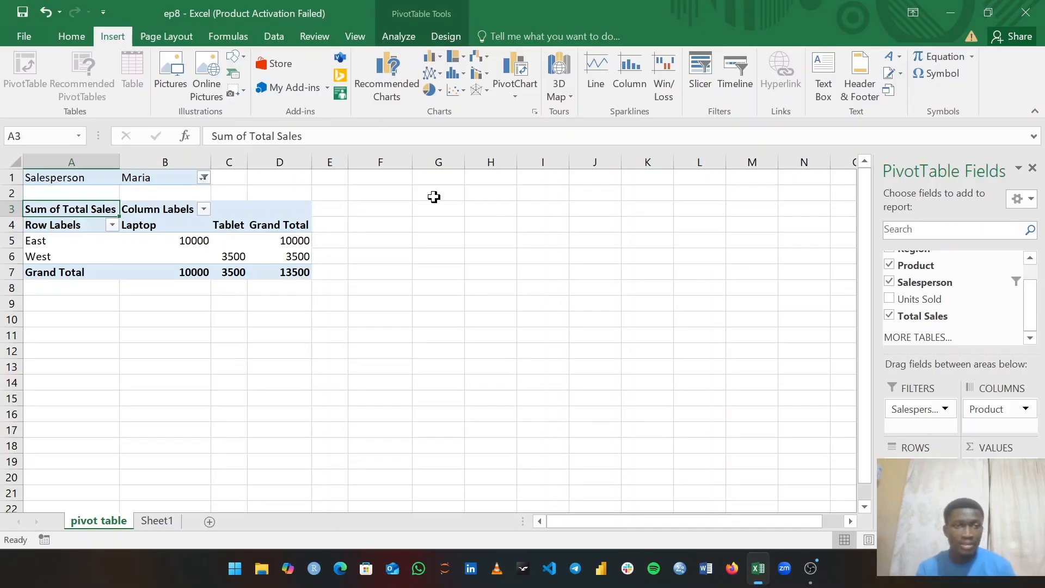
Step: Reset the Salesperson filter to (All) so every salesperson's sales are included
click(204, 177)
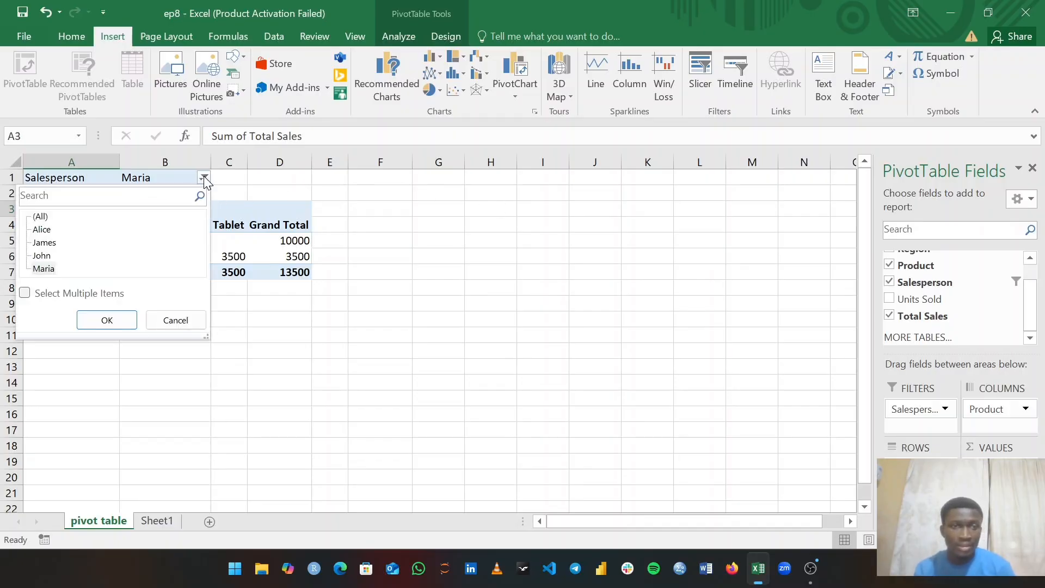
click(43, 217)
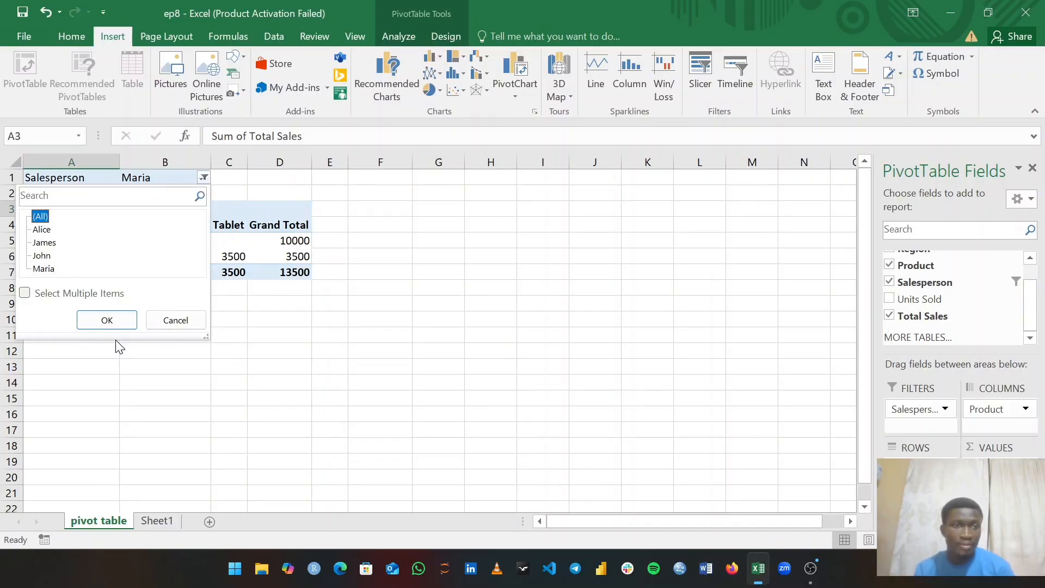
click(109, 320)
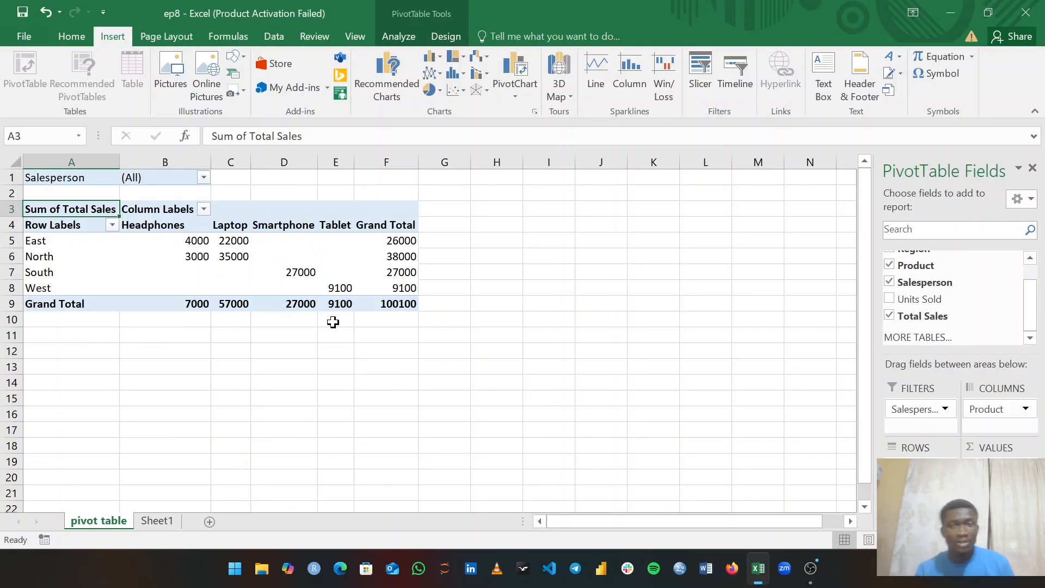
Step: Add the Date field to the PivotTable rows beneath Region to break each region's sales down by month
scroll(926, 324, up, 2)
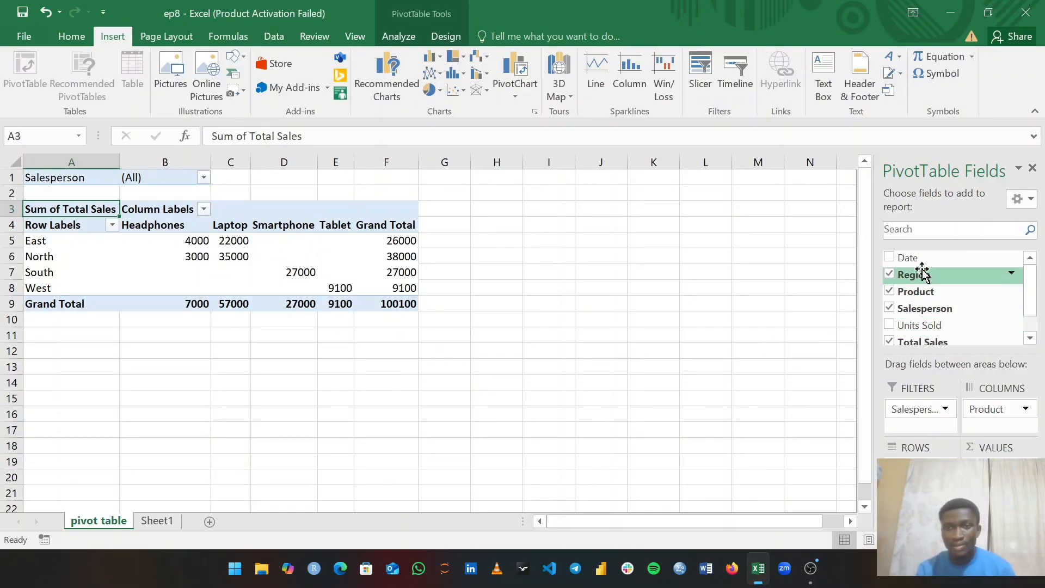
drag(921, 258, 927, 439)
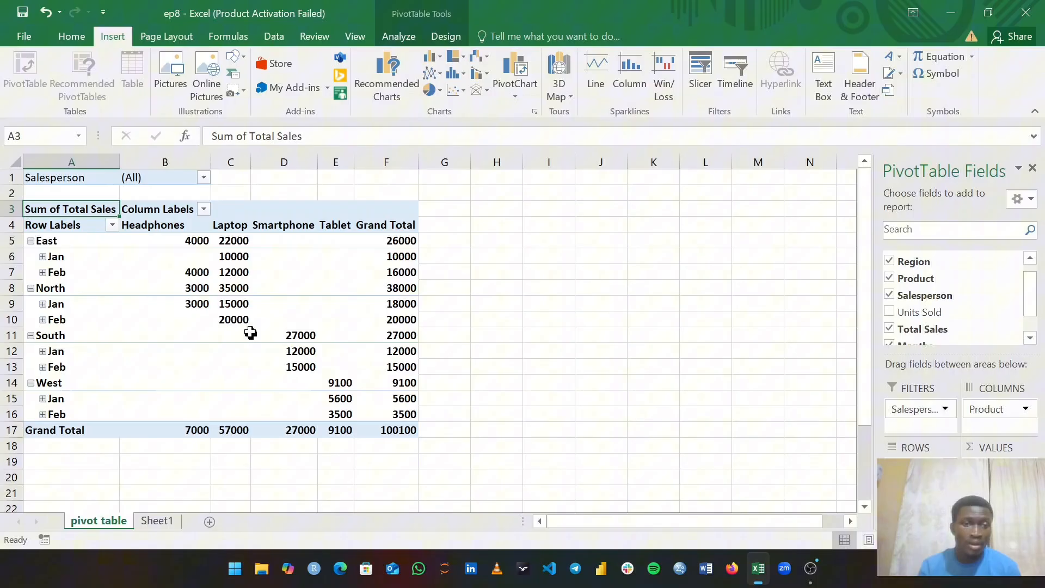
Step: Expand the Jan and Feb groups to examine the sales by individual date, and collapse both groups again
click(42, 257)
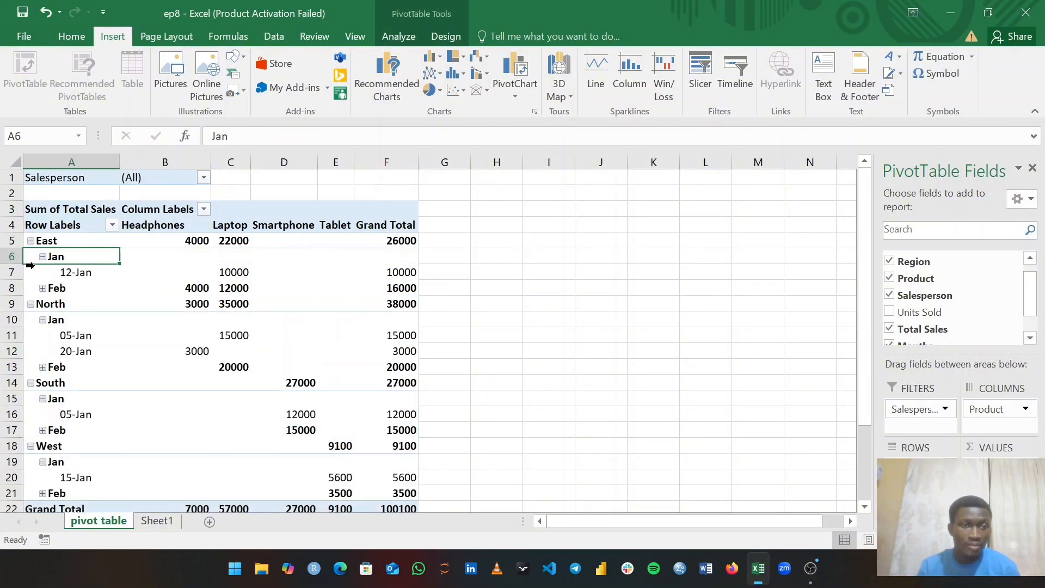
mouse_move(198, 272)
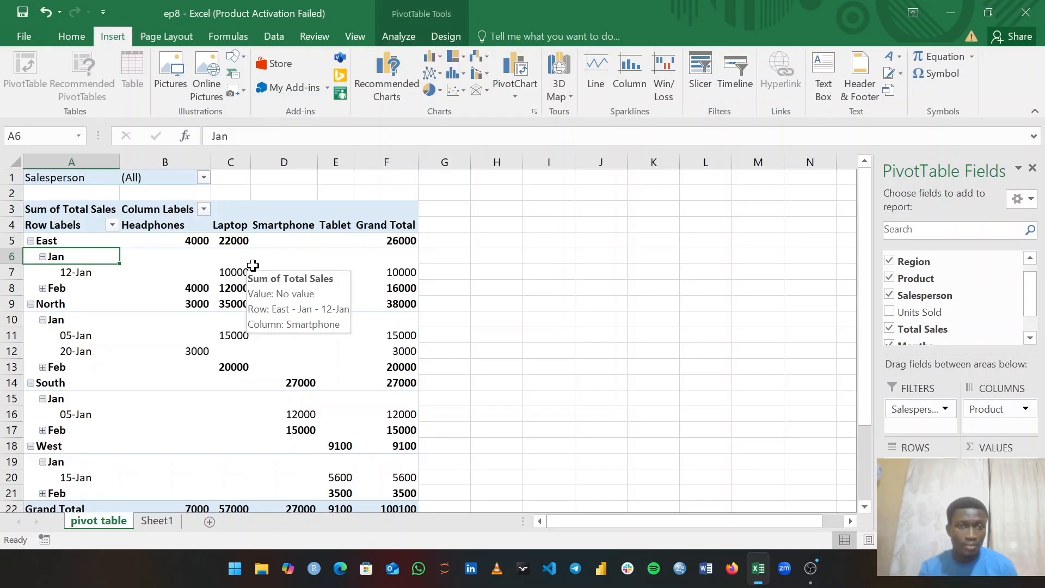
click(43, 288)
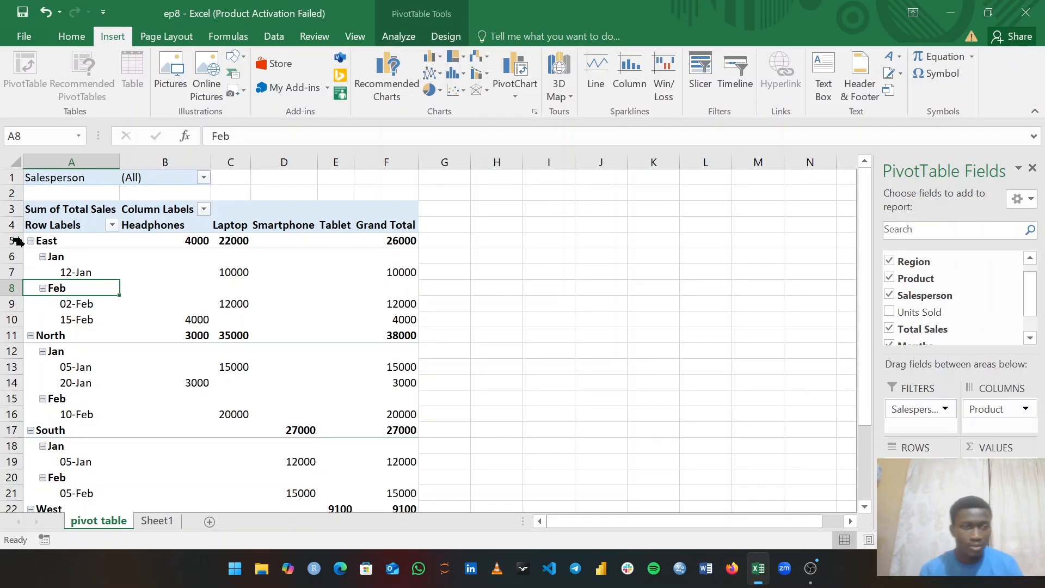
click(43, 288)
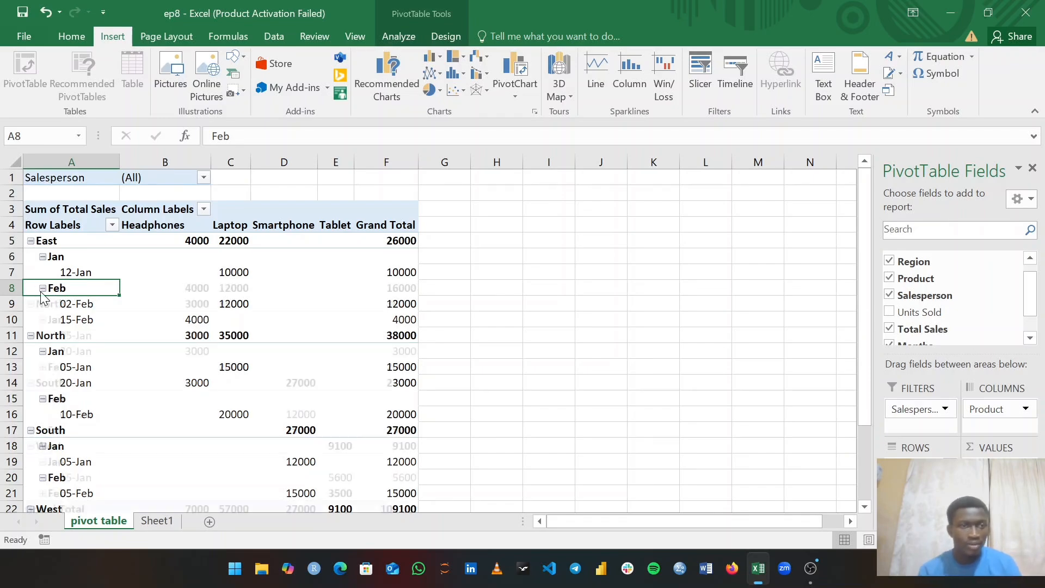
click(43, 256)
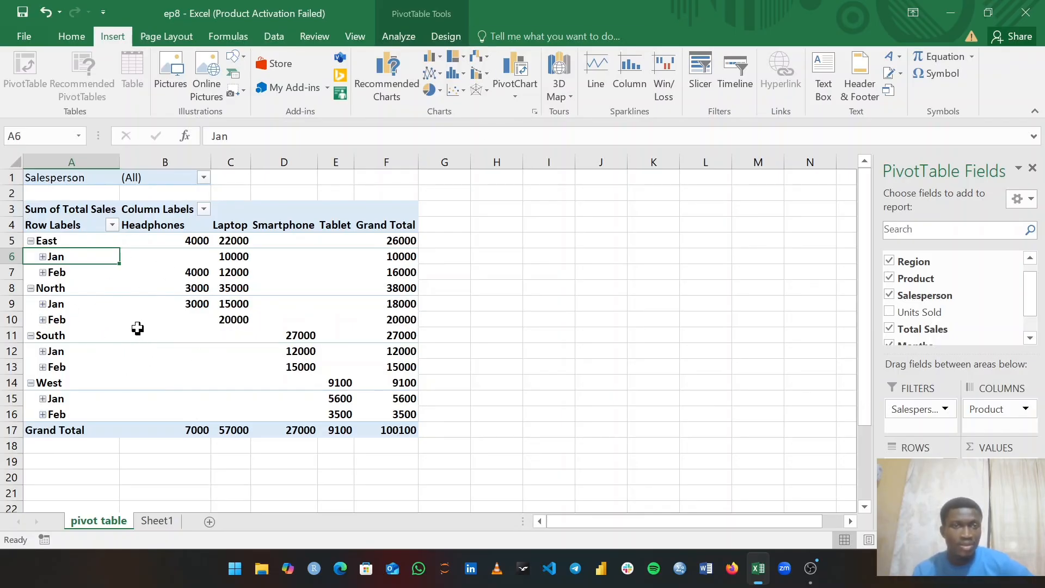
mouse_move(215, 370)
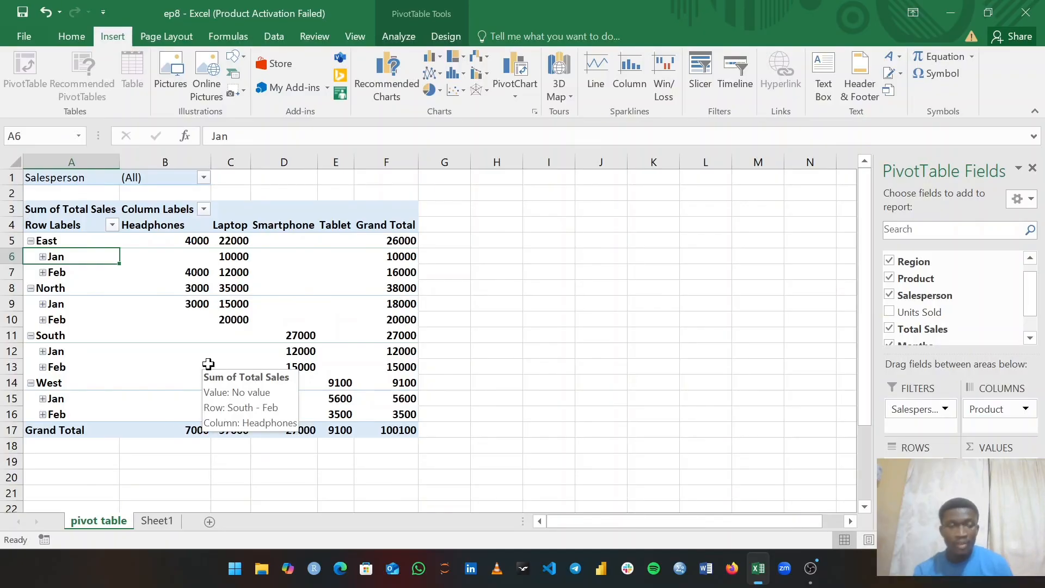
mouse_move(136, 289)
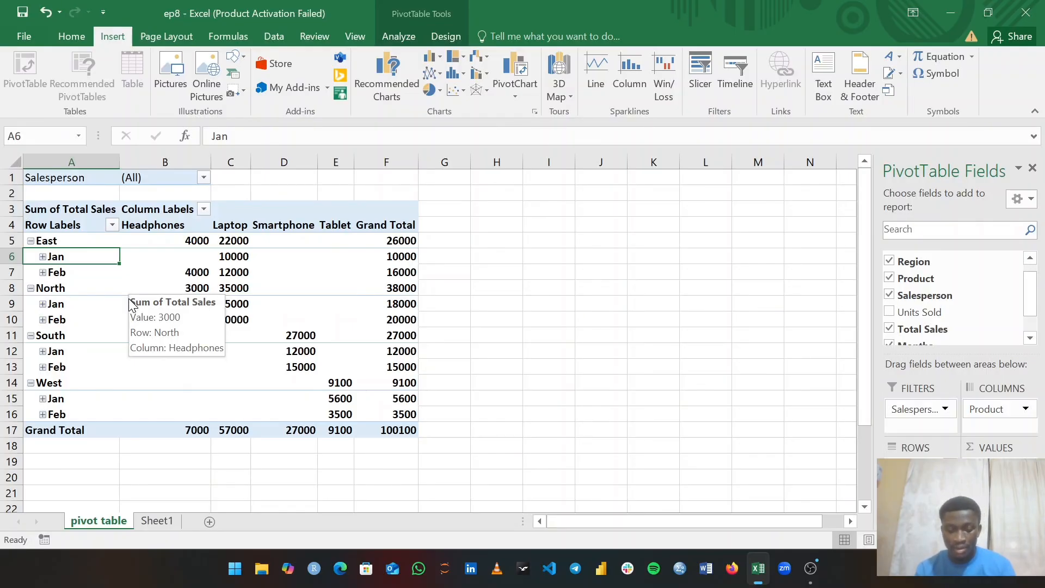
mouse_move(127, 298)
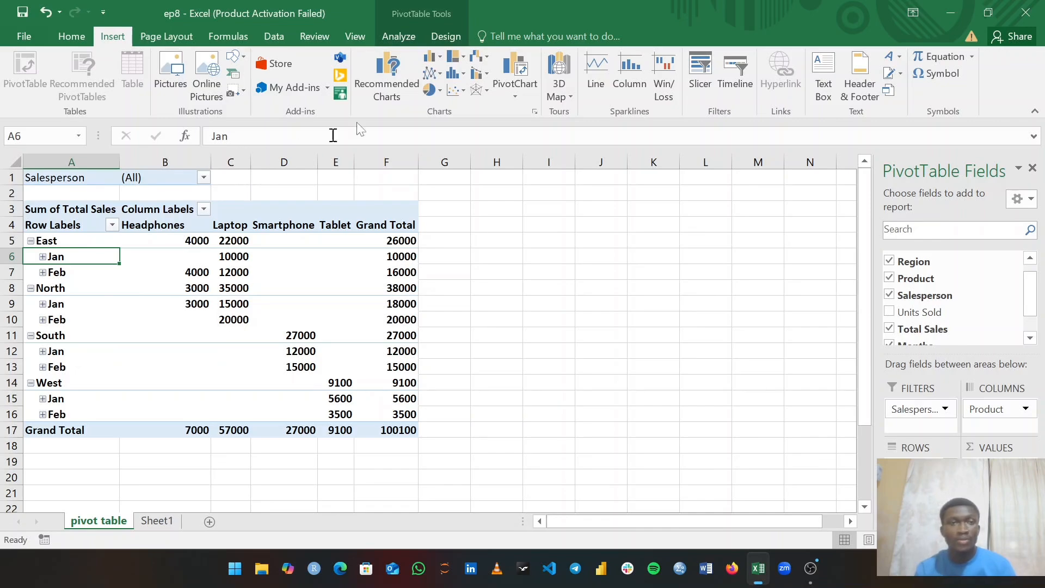
Step: Start a new calculated field for the PivotTable and name it AvgSalePerUnit
click(415, 36)
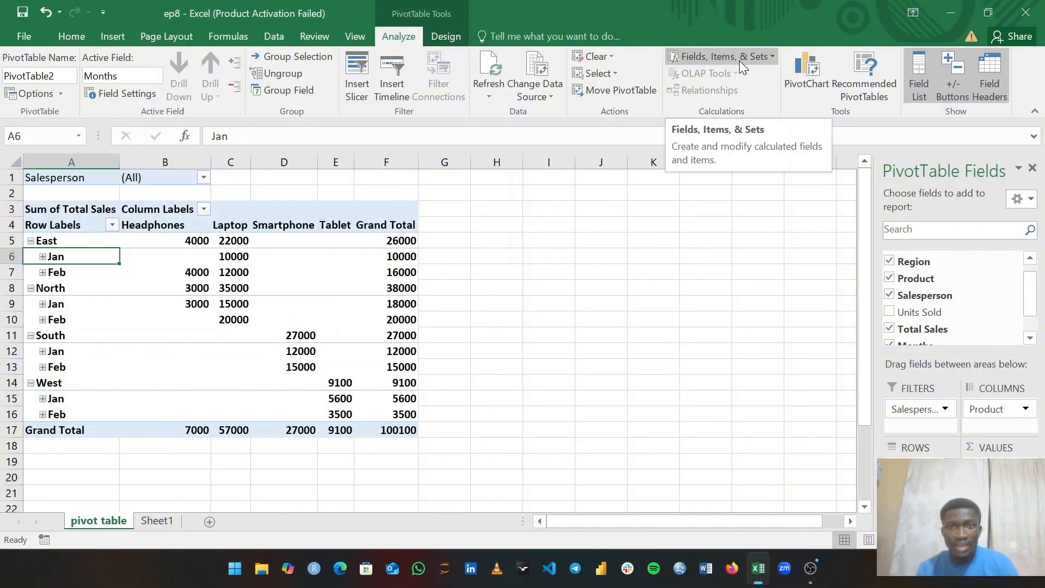
click(760, 56)
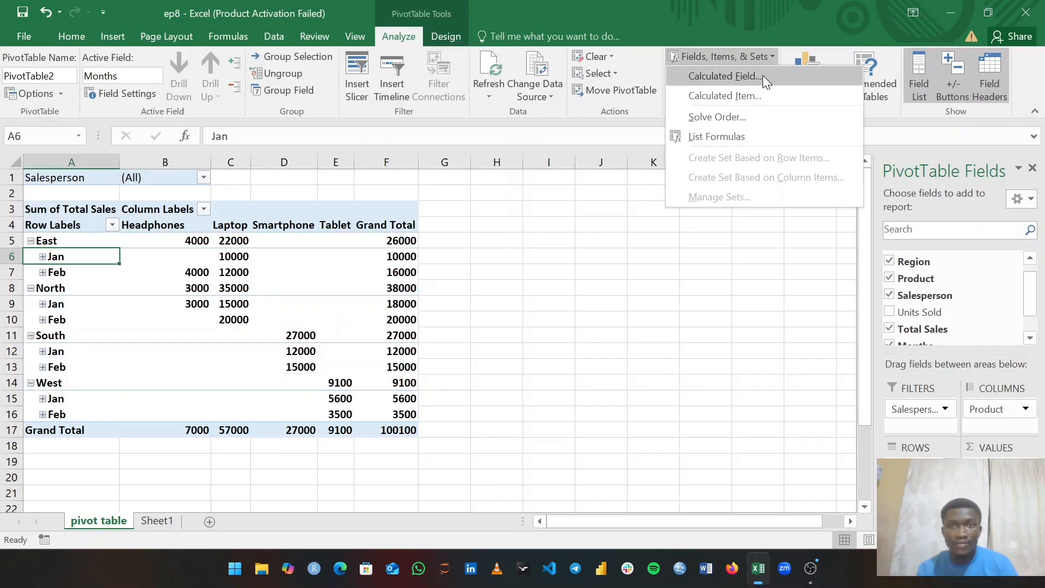
click(762, 75)
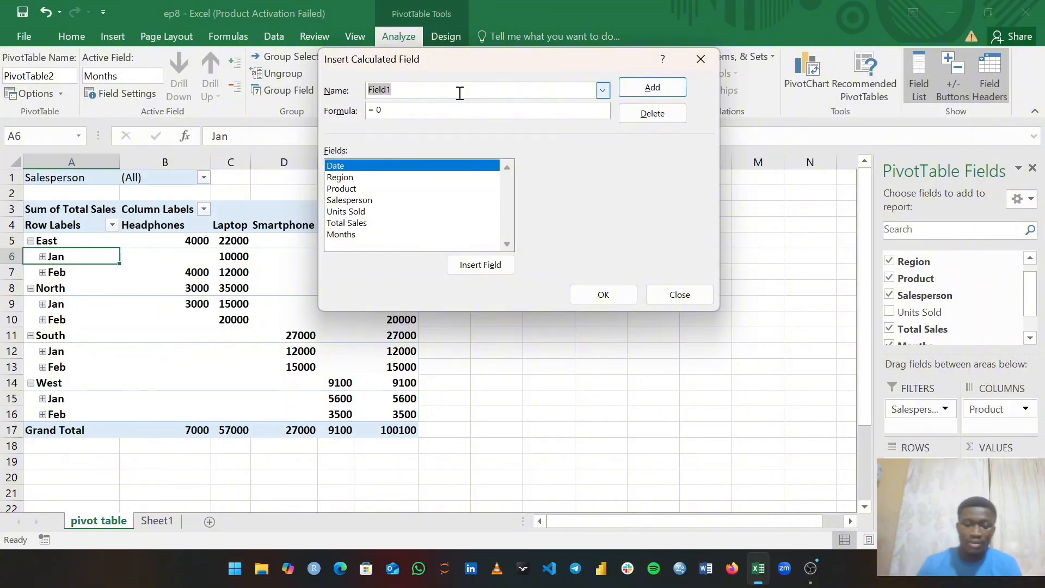
key(BackSpace)
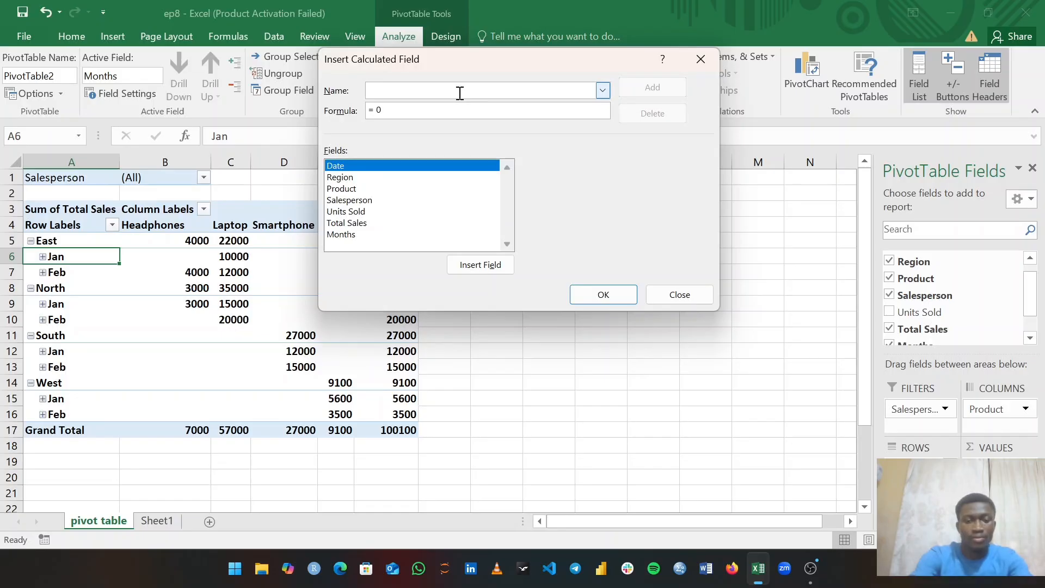
text(Av)
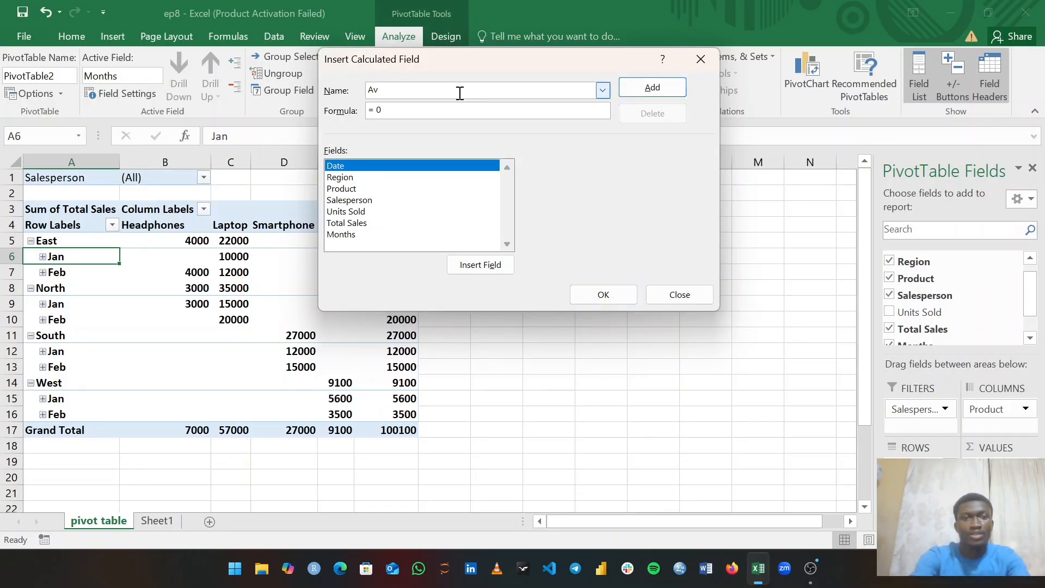
text(gSalePerUnit)
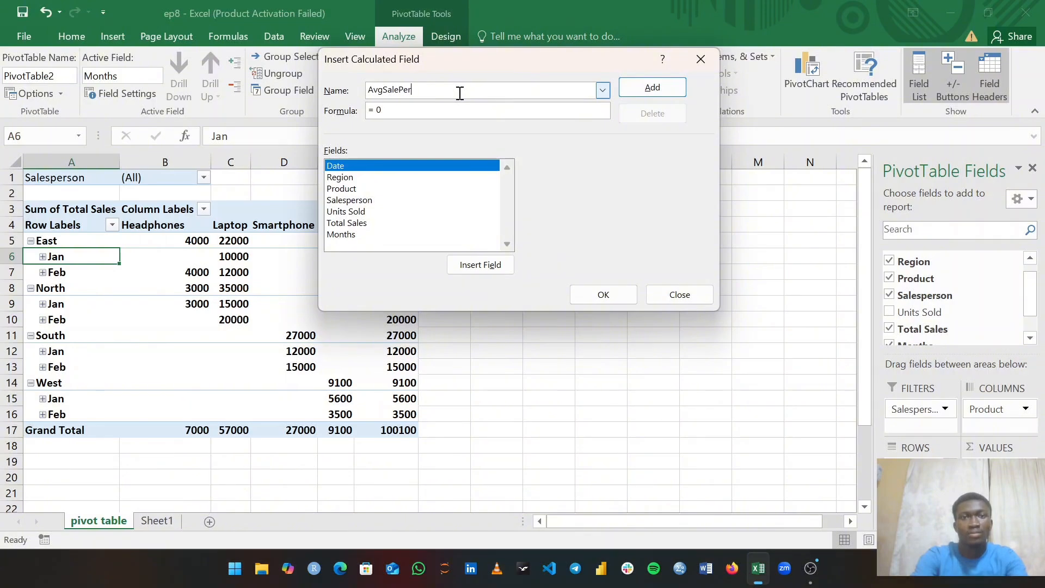
key(BackSpace)
key(BackSpace)
key(BackSpace)
key(BackSpace)
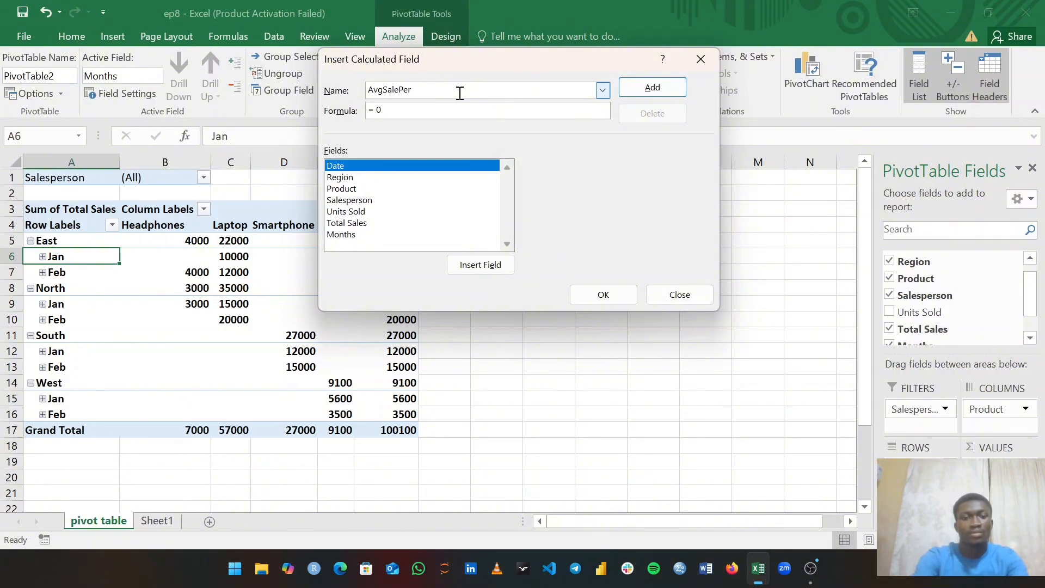
text(Unit)
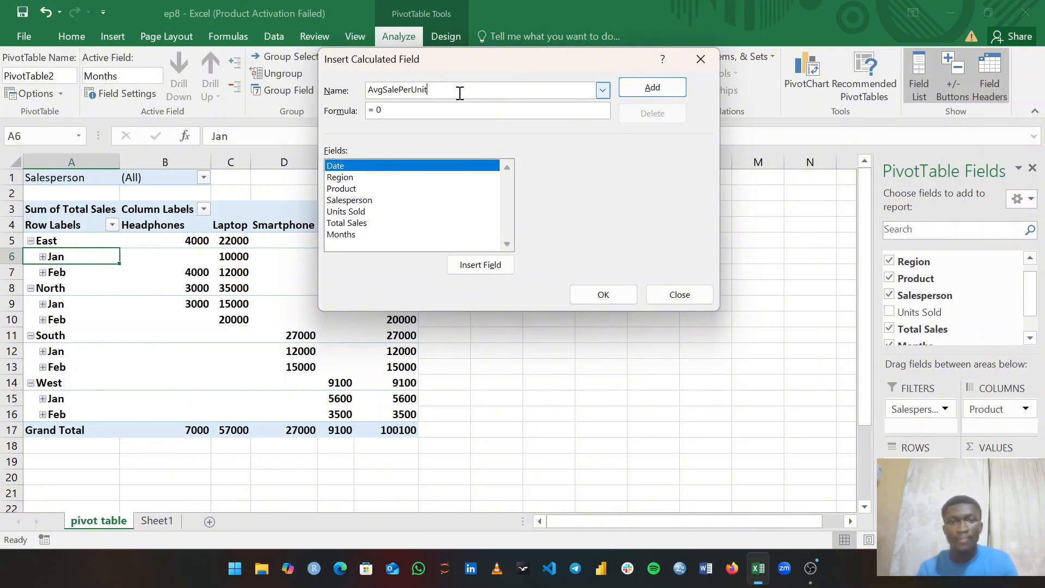
Step: Enter the formula = 'Total Sales'/'Units Sold' for the AvgSalePerUnit calculated field
click(438, 108)
key(BackSpace)
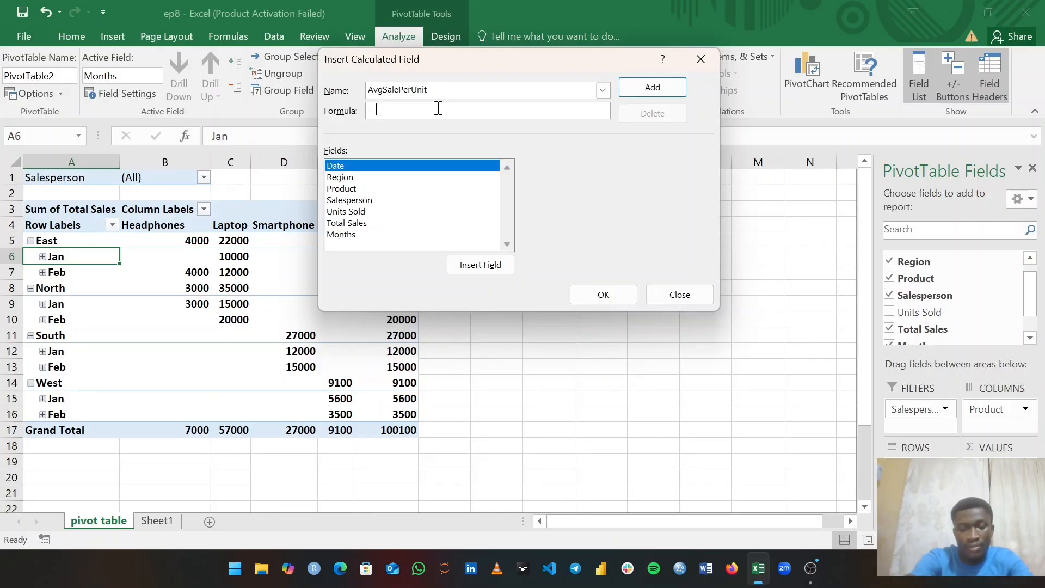
text(')
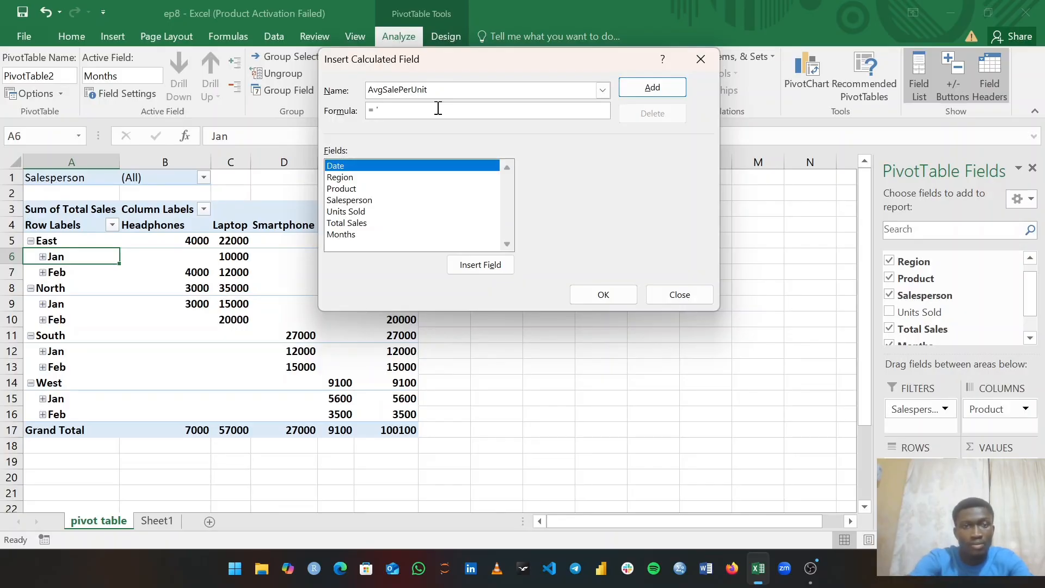
text(Total)
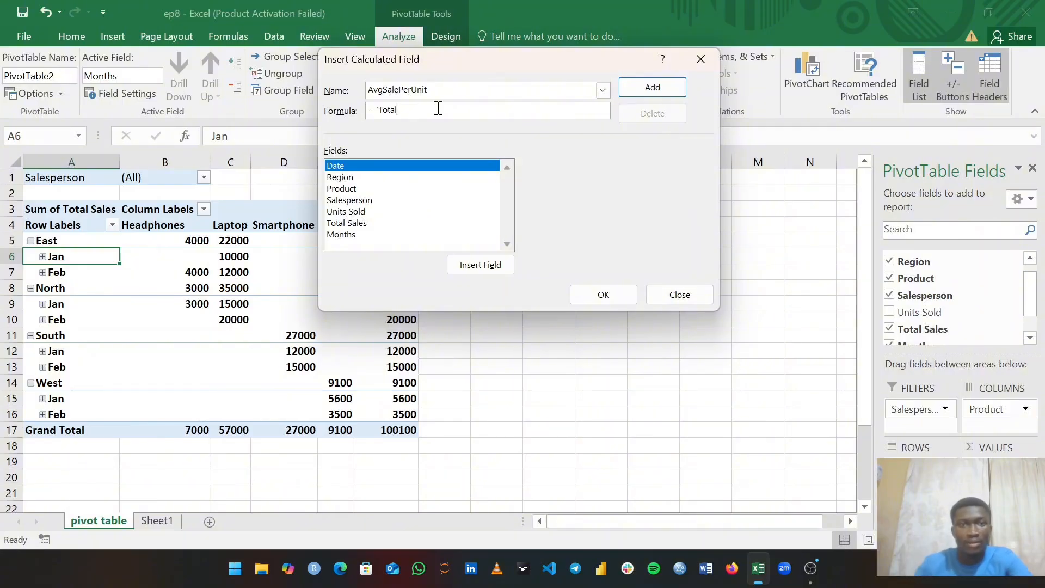
text( Sal)
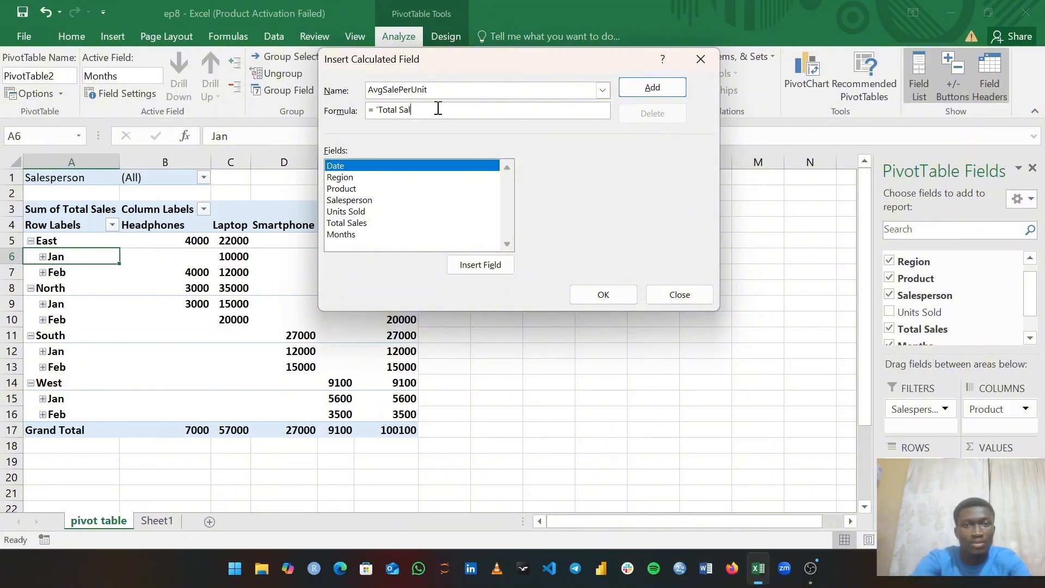
text(es')
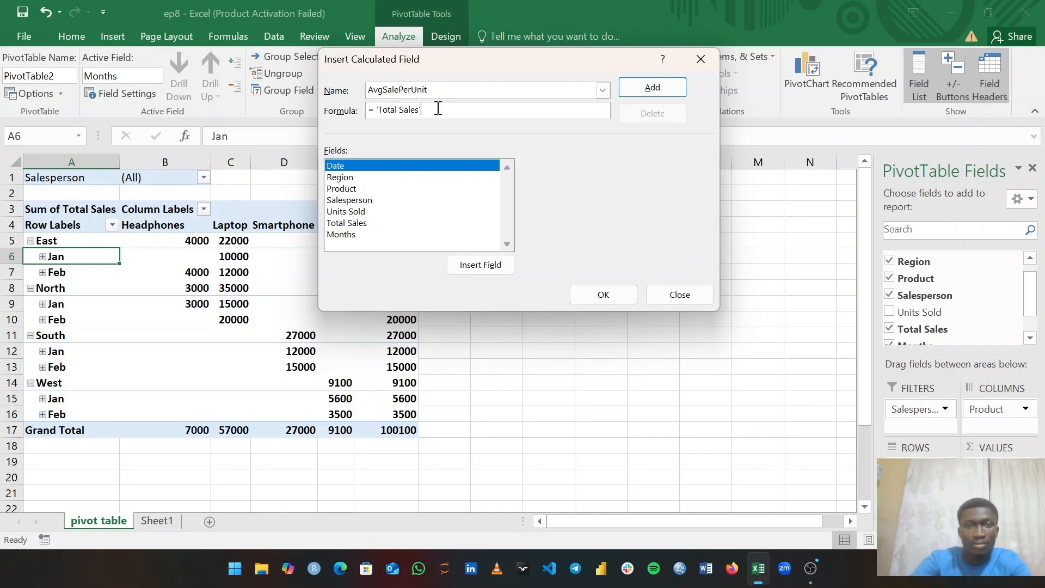
text(/)
key(BackSpace)
text(/')
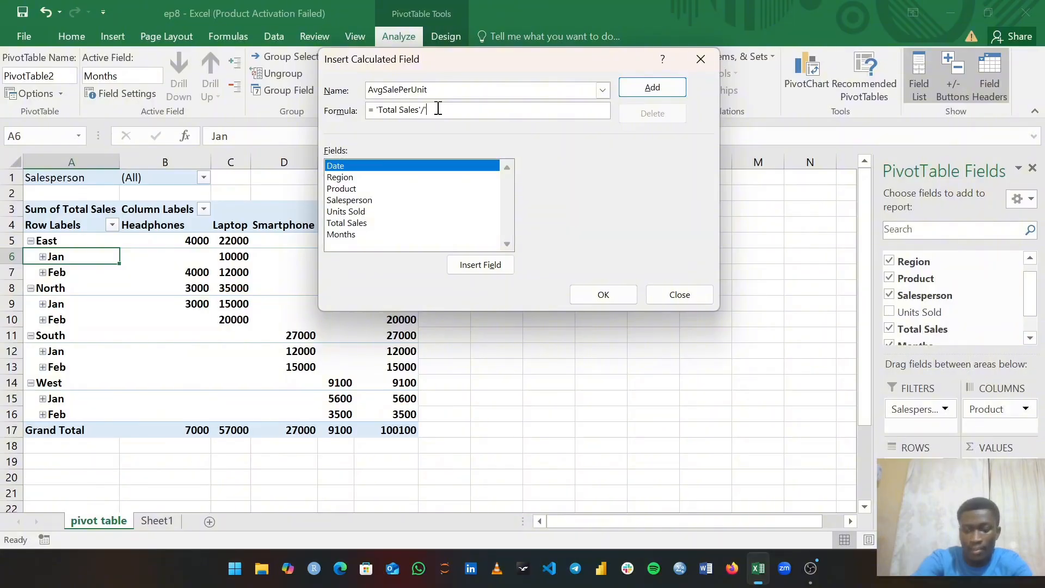
text(Unit)
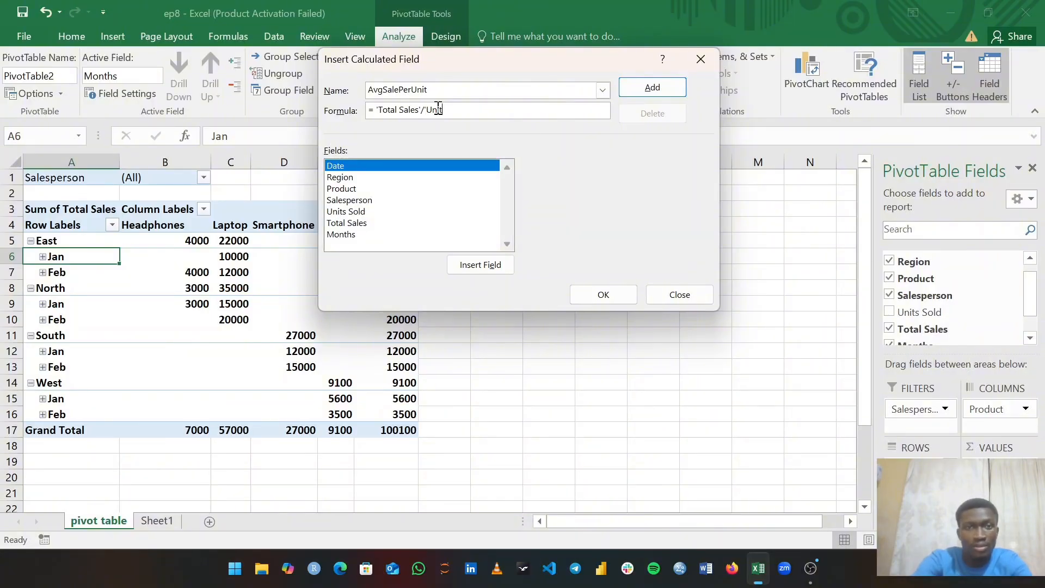
text(s Sold')
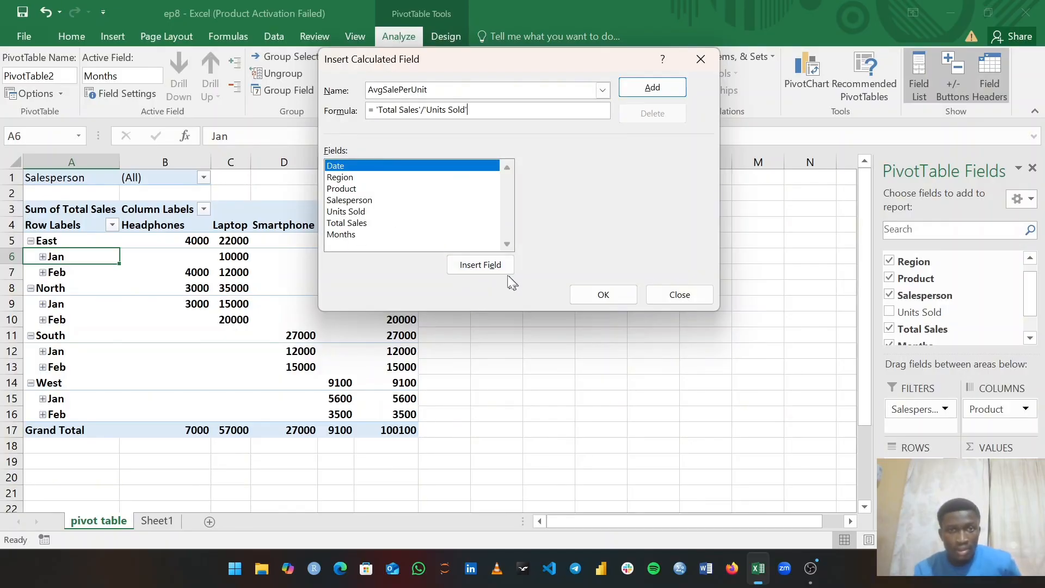
Step: Add the AvgSalePerUnit calculated field to the PivotTable and select its East – Jan value for Headphones
click(659, 91)
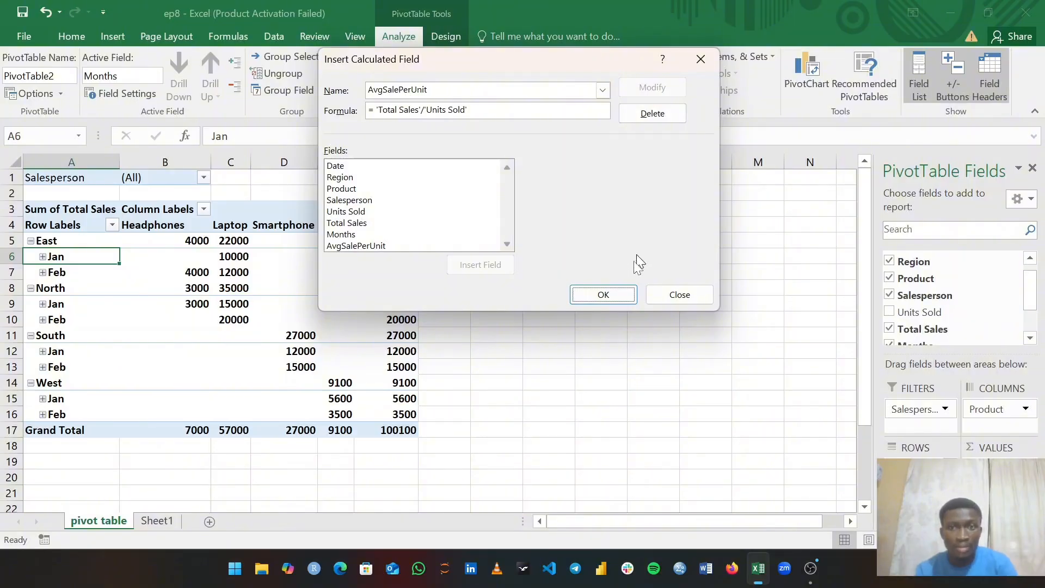
click(606, 294)
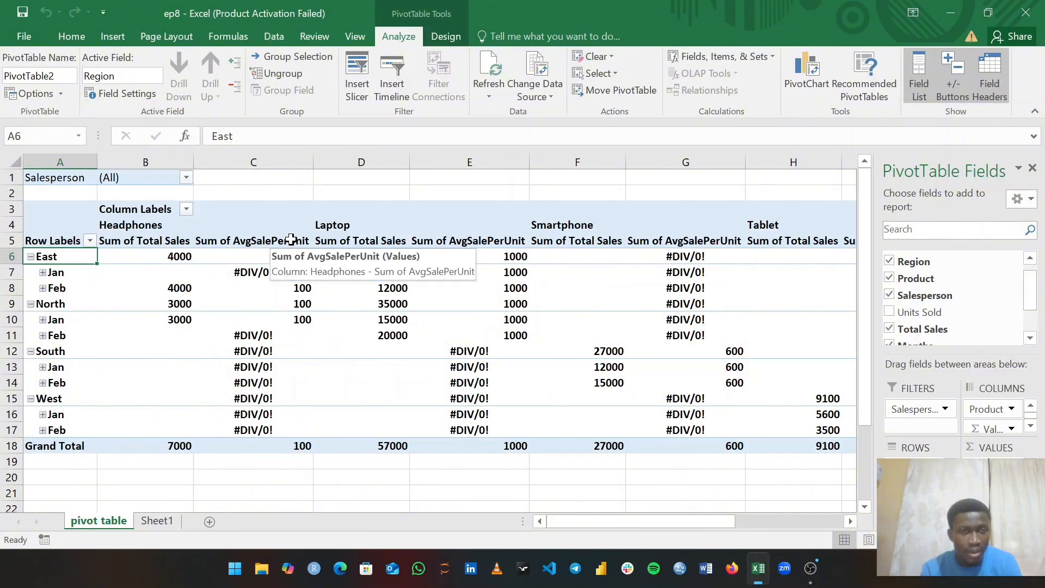
click(257, 273)
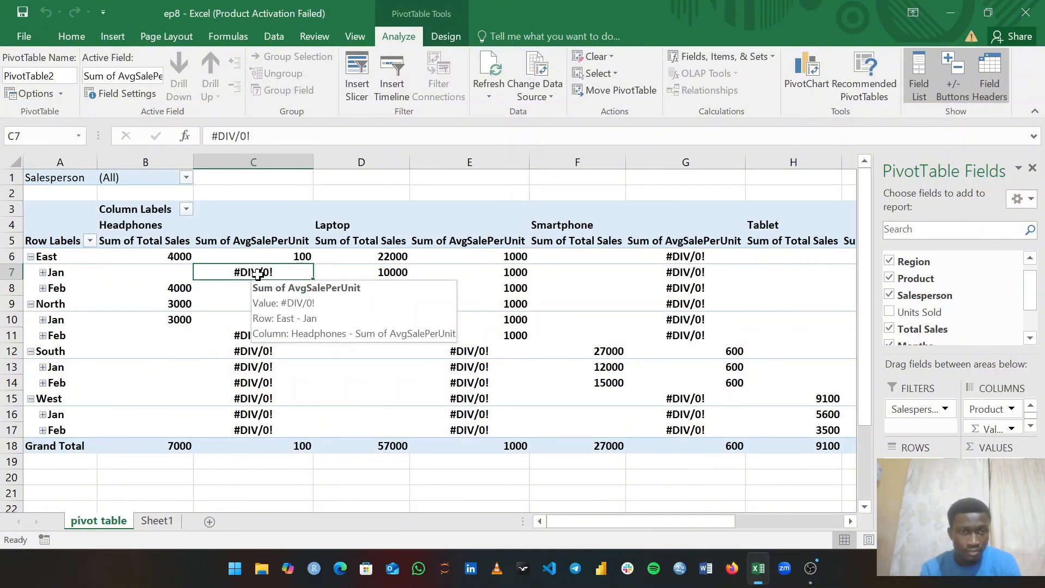